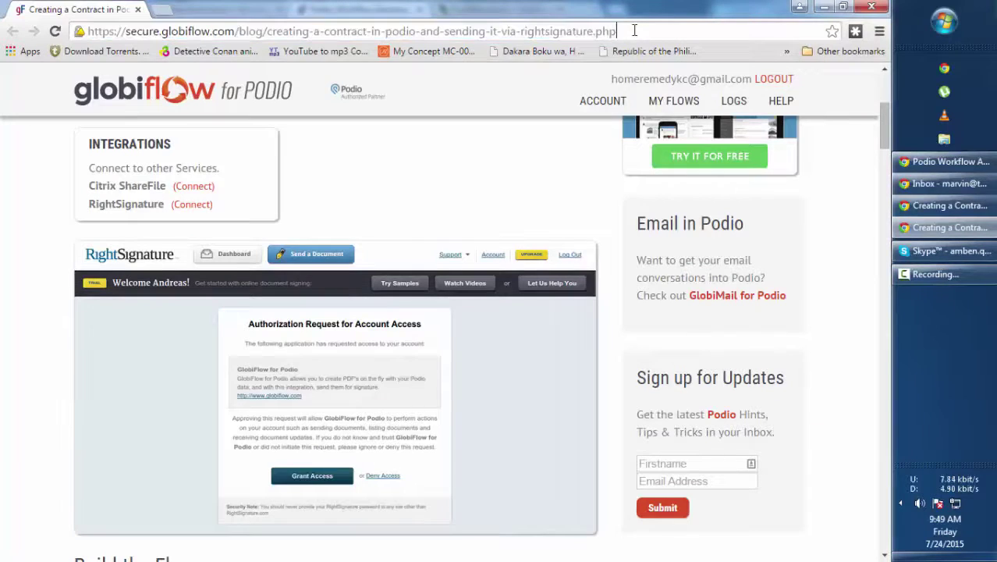
Step: Highlight the full web address of the GlobiFlow article about creating a Podio contract and sending it via RightSignature
left_click_drag(628, 31, 75, 36)
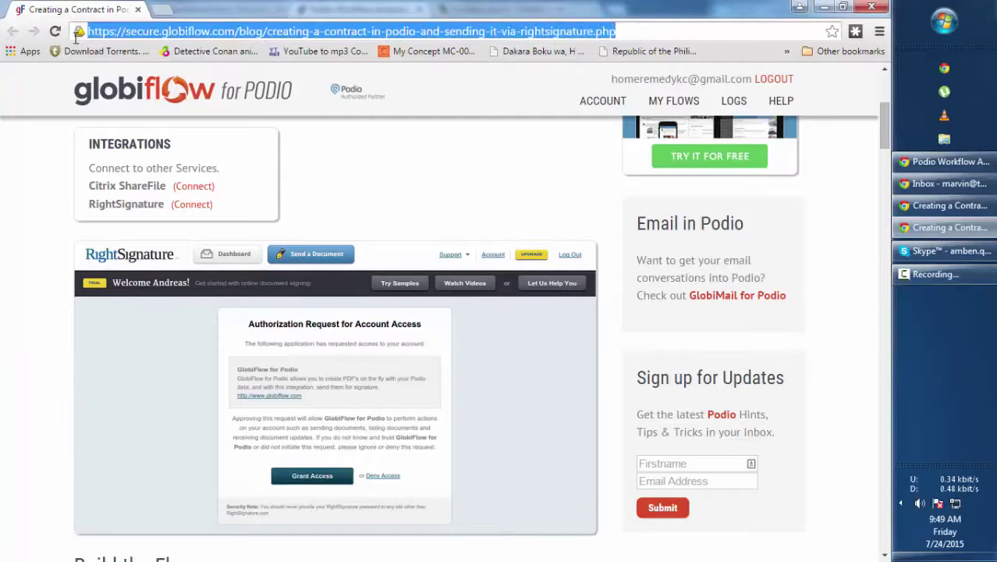
scroll(487, 205, "up", 1)
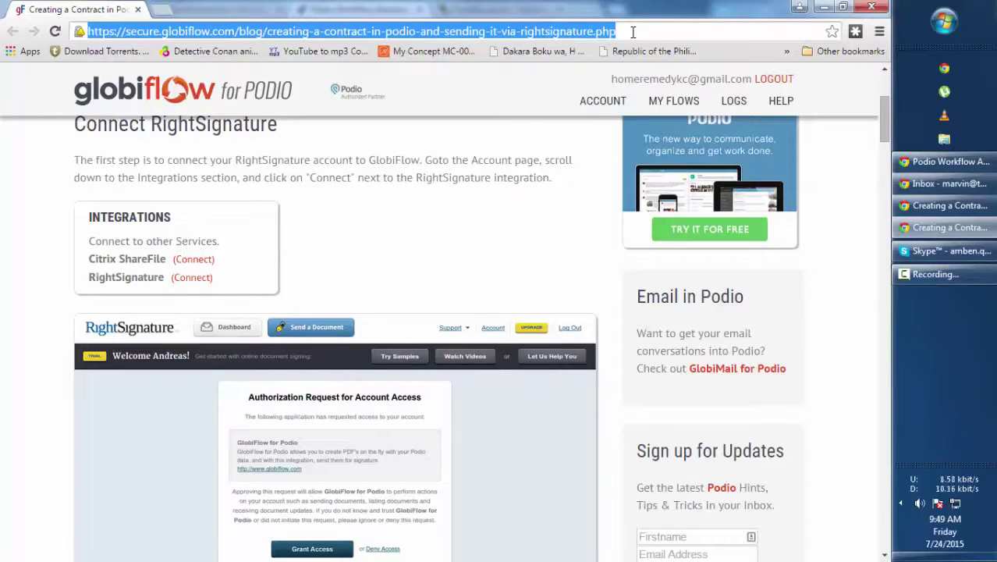
Step: Switch to the working browser window and look over the Podio offer and RightSignature dashboard, ending on the GlobiFlow account page
left_click(918, 164)
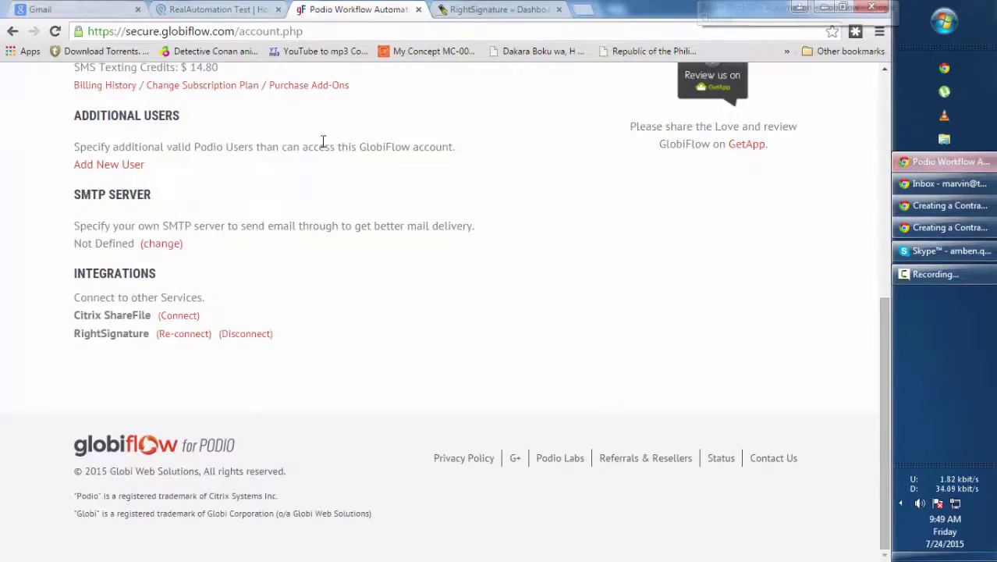
left_click(228, 11)
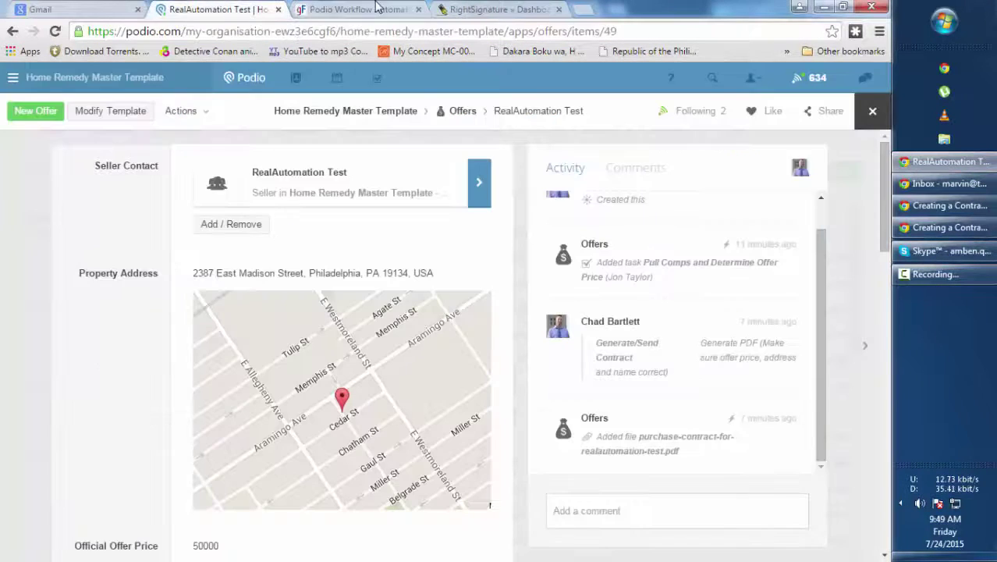
left_click(356, 9)
left_click(500, 9)
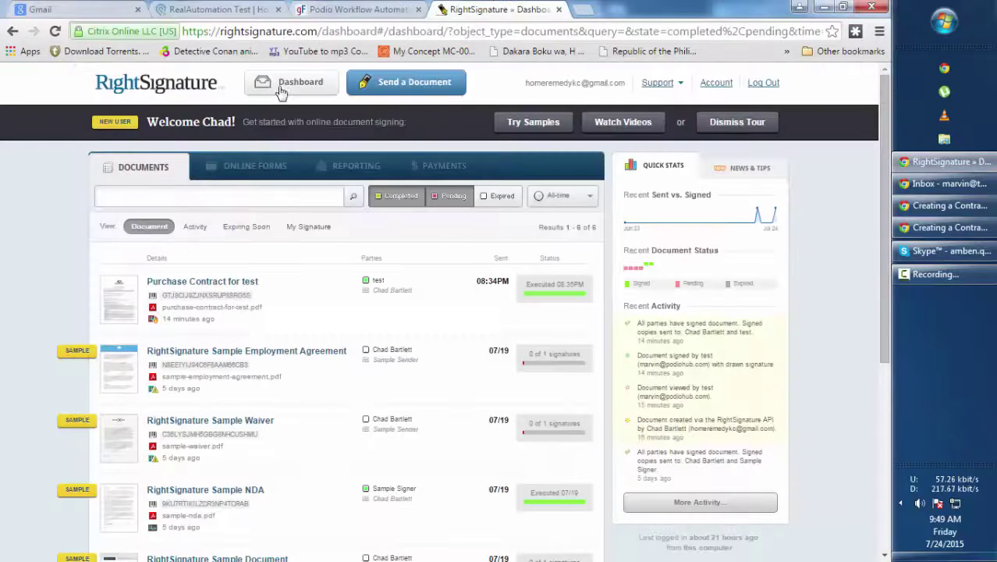
left_click(356, 9)
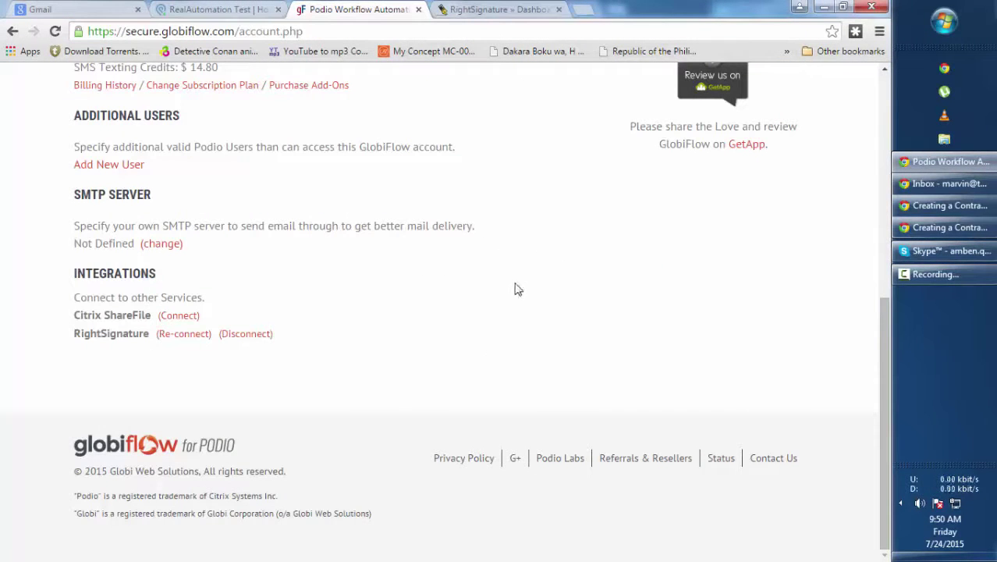
Step: Review the GlobiFlow account page from Account Details down to the RightSignature entry under Integrations
scroll(528, 285, "up", 1)
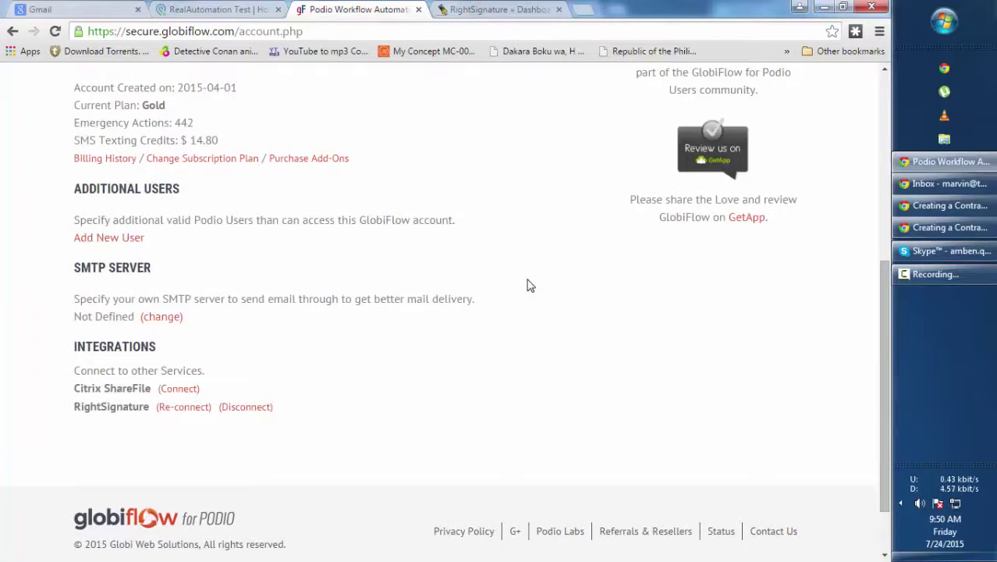
scroll(528, 285, "up", 5)
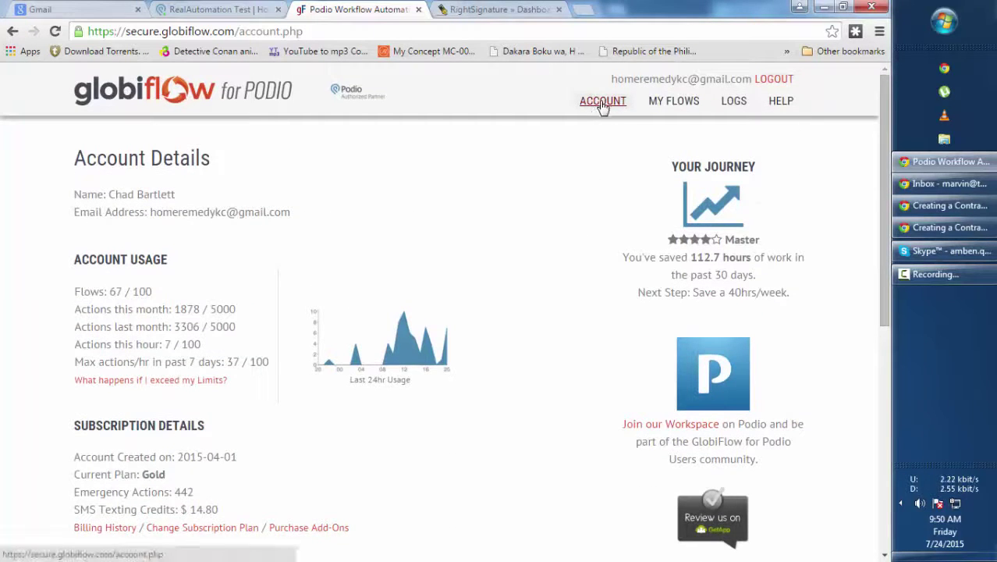
scroll(528, 246, "down", 6)
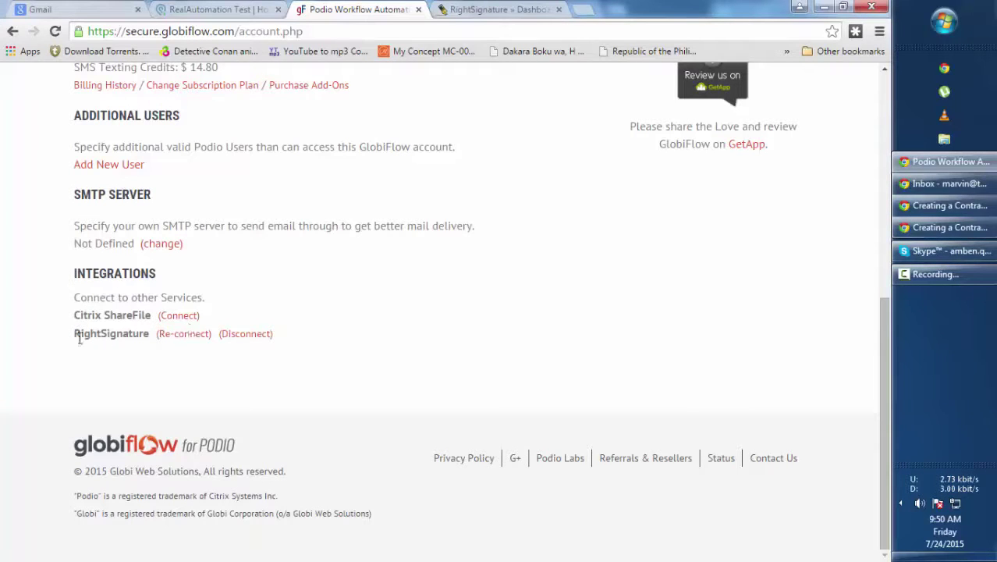
Step: Return to the GlobiFlow article and read the RightSignature connection instructions through the account access authorization example
mouse_move(921, 229)
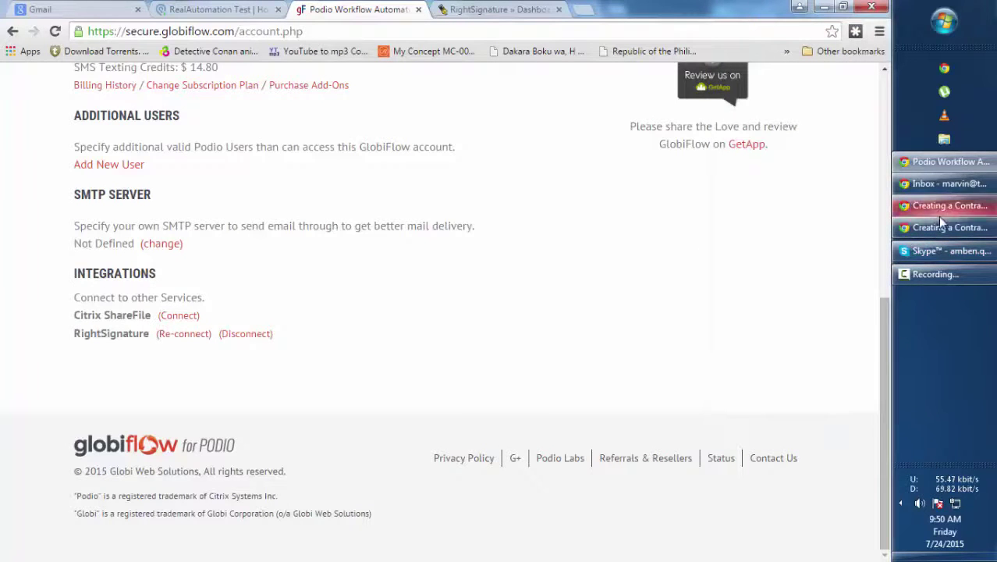
mouse_move(956, 230)
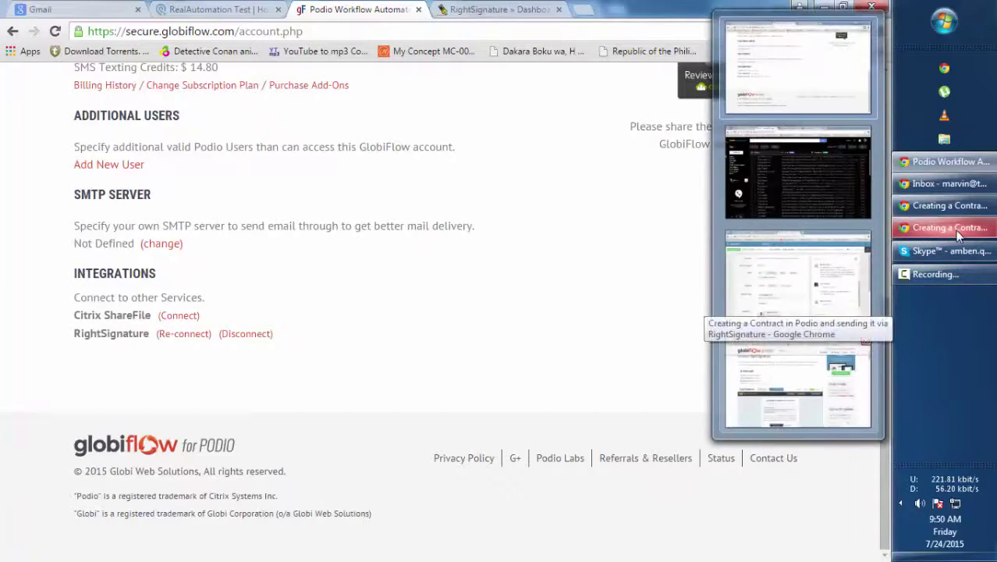
left_click(800, 289)
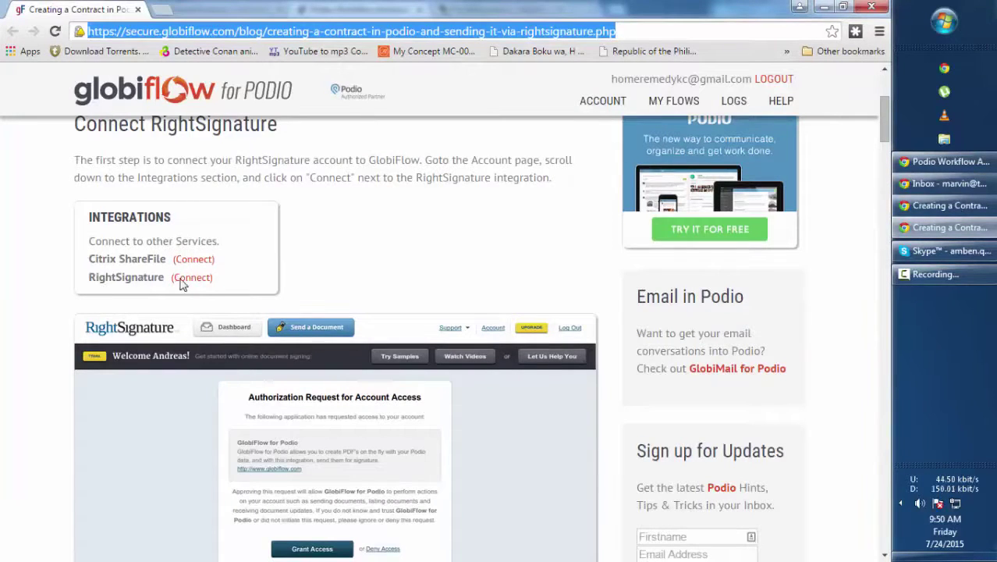
scroll(398, 241, "down", 1)
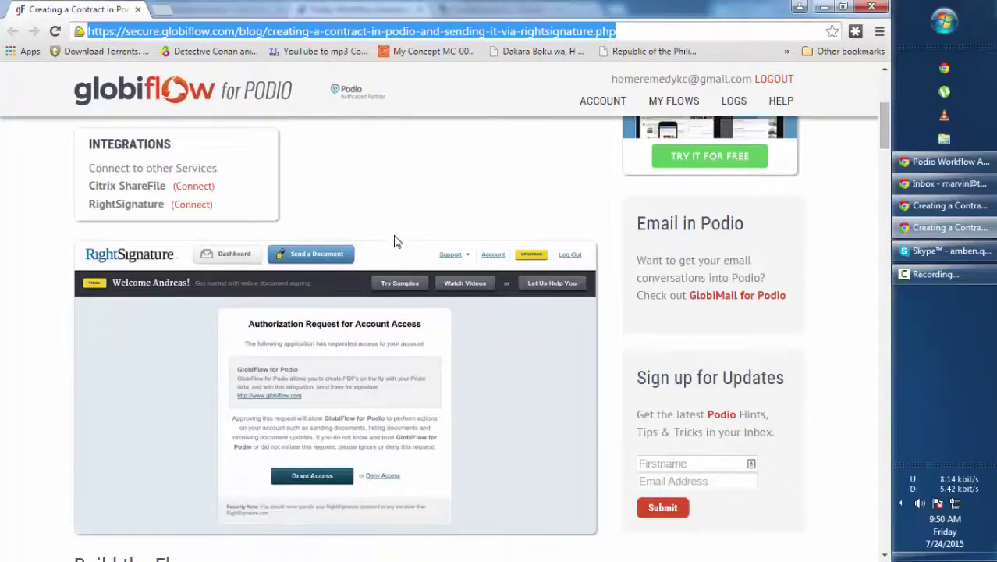
scroll(397, 241, "down", 1)
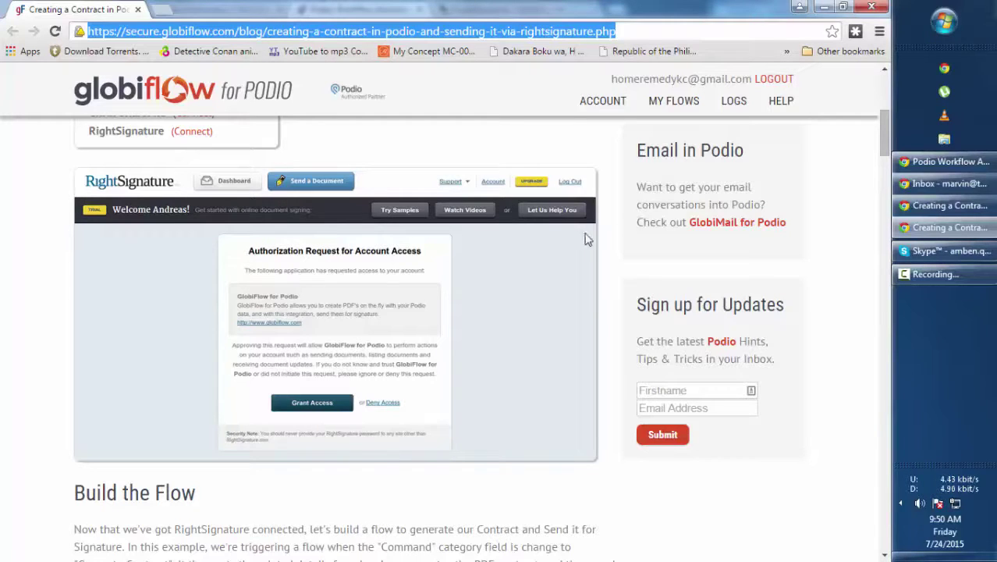
Step: Switch to the RealAutomation Test offer in Podio and open the Offers template for modification at the Generate/Send Contract field
left_click(945, 162)
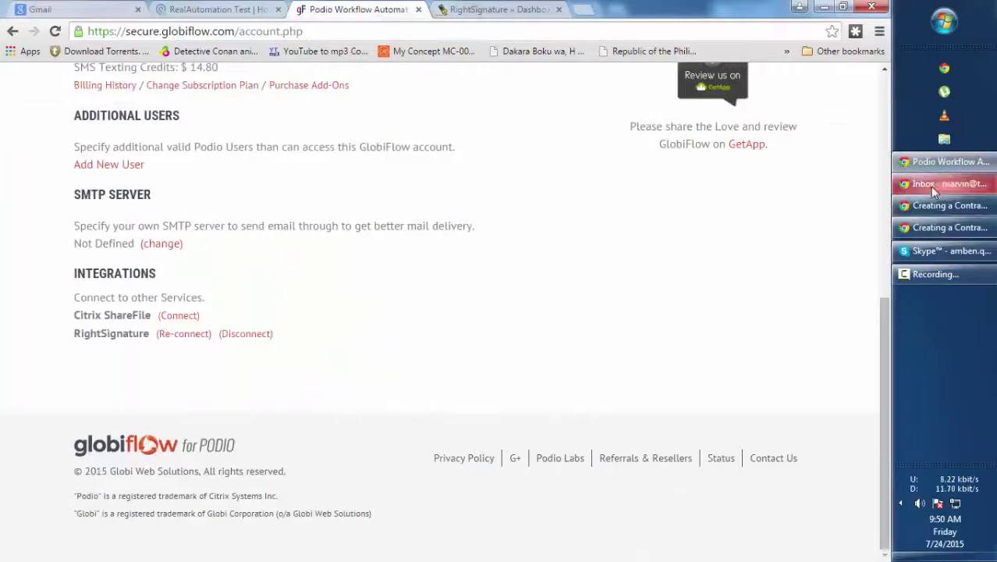
left_click(209, 11)
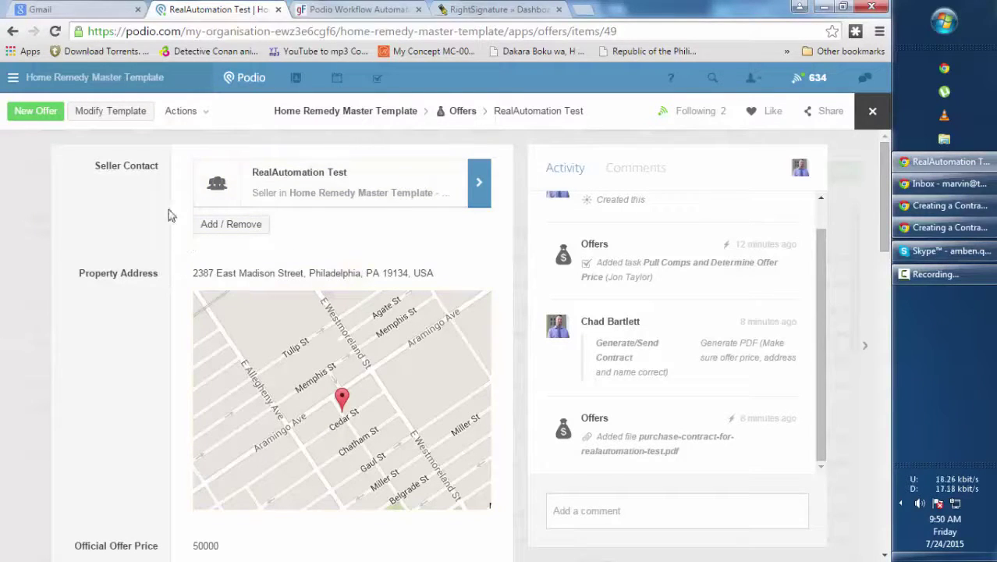
left_click(123, 113)
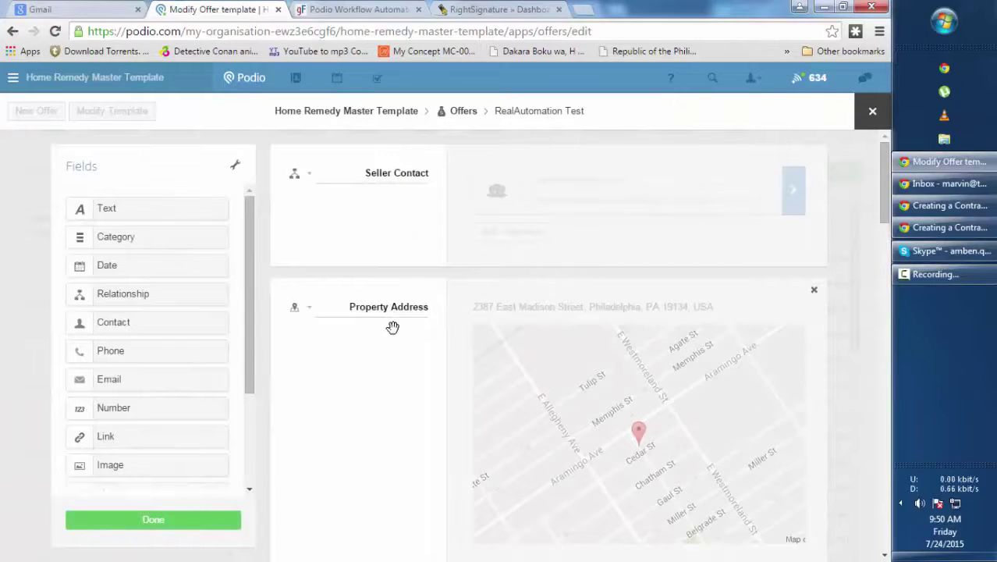
scroll(392, 327, "down", 3)
scroll(397, 328, "down", 3)
scroll(398, 330, "down", 6)
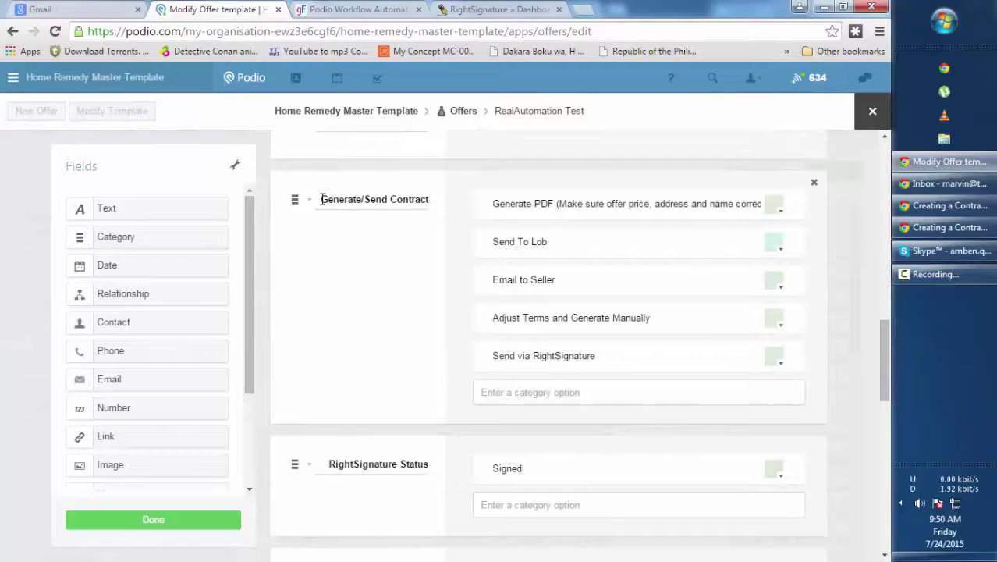
Step: Highlight the Generate/Send Contract category field's name and its Send via RightSignature option
left_click_drag(323, 199, 446, 212)
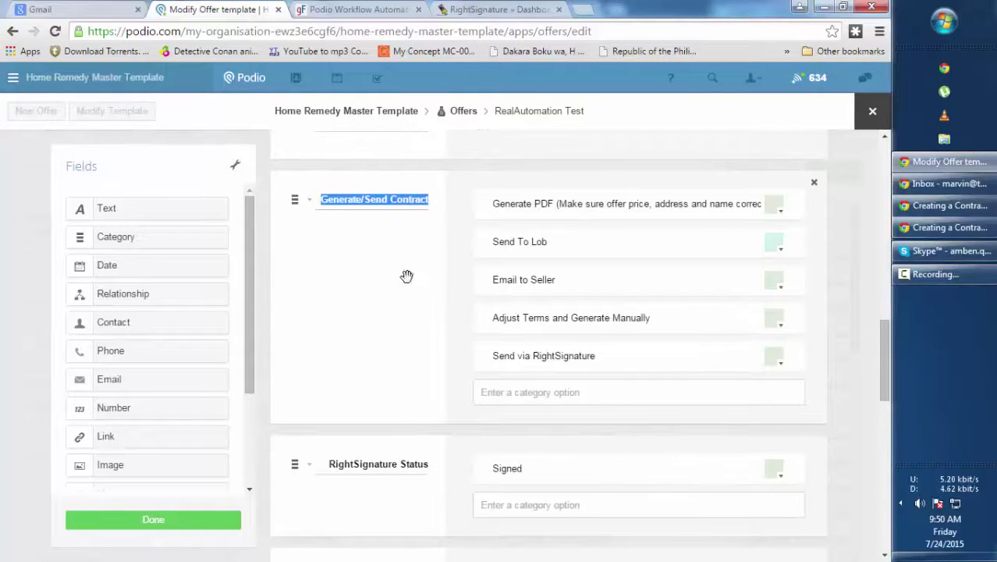
left_click(733, 384)
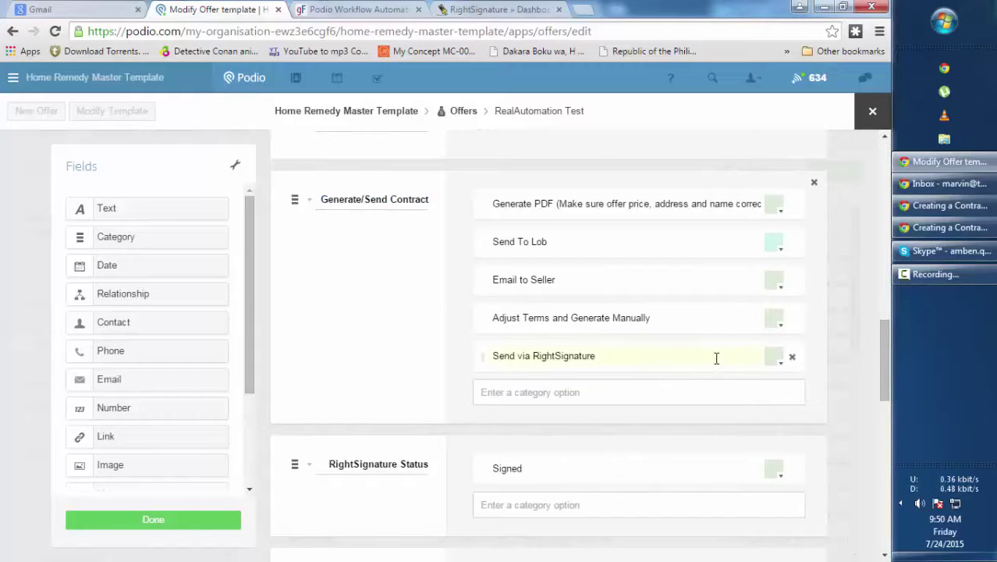
left_click_drag(717, 357, 473, 363)
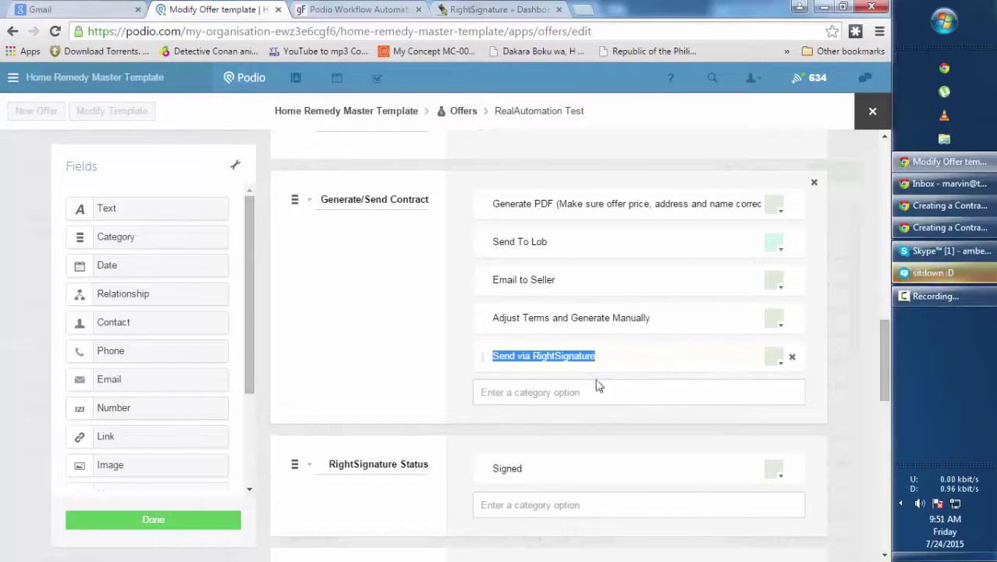
left_click(353, 279)
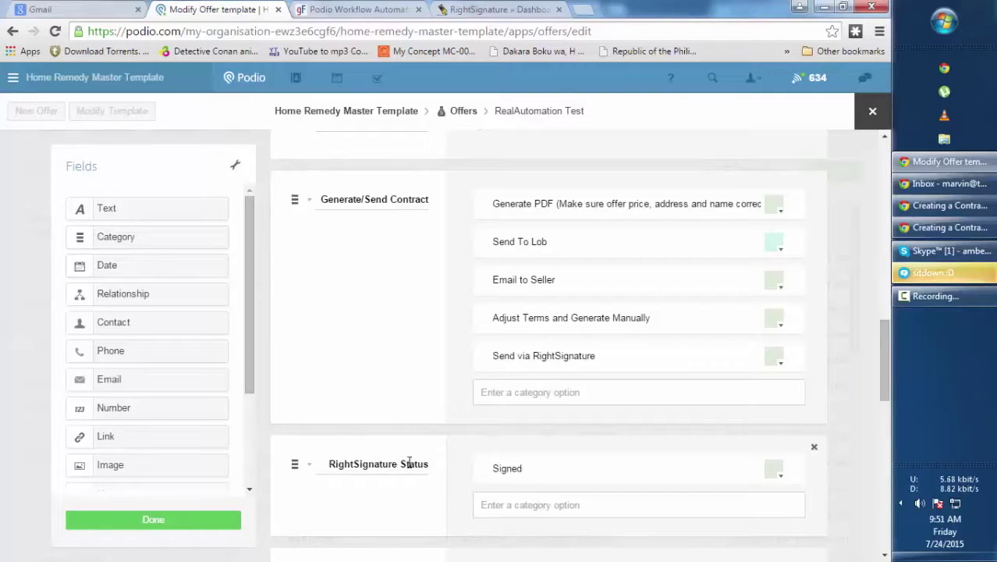
Step: Highlight the RightSignature Status field and its Signed option, and finish modifying the Offers template
scroll(357, 445, "down", 1)
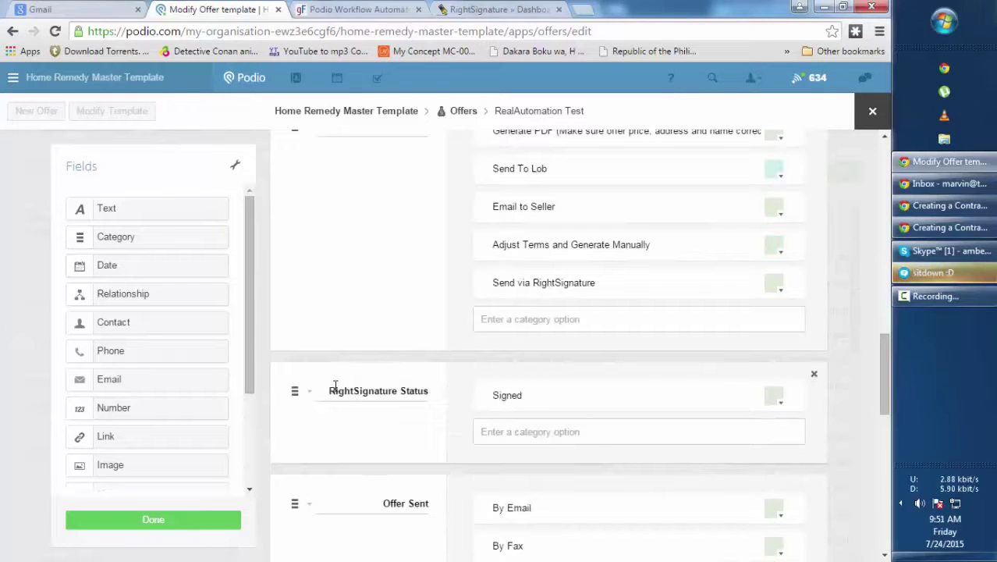
left_click_drag(330, 390, 427, 393)
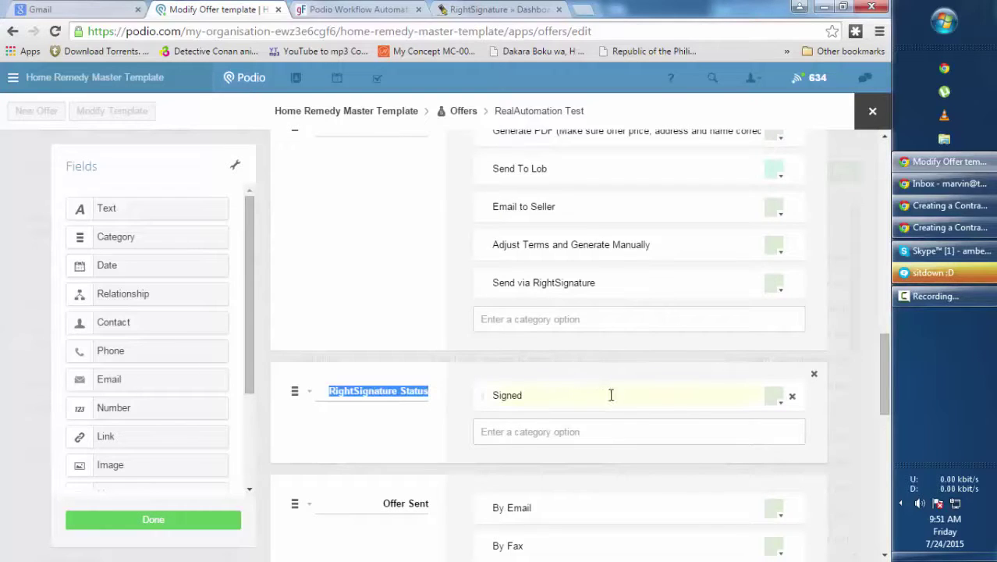
left_click_drag(611, 395, 474, 384)
left_click(451, 380)
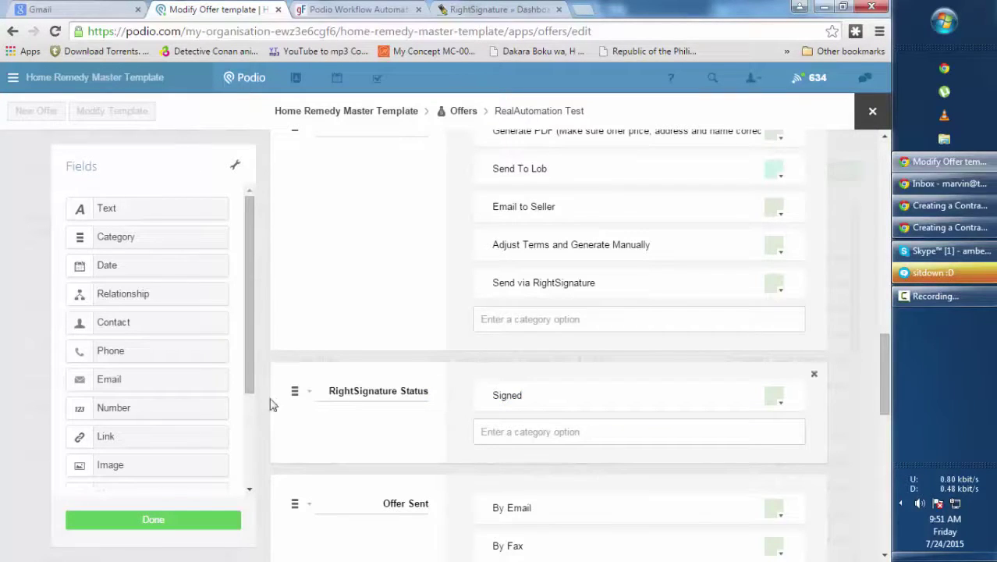
left_click(183, 521)
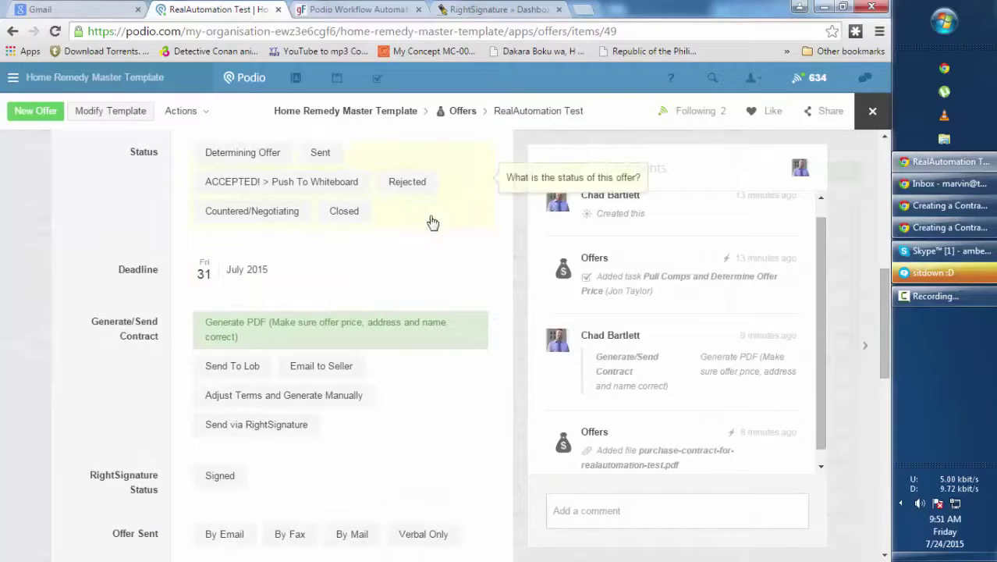
Step: In GlobiFlow, open the Item Updated: Send via RightSignature flow of Home Remedy Master Template's Offers app for editing
left_click(332, 9)
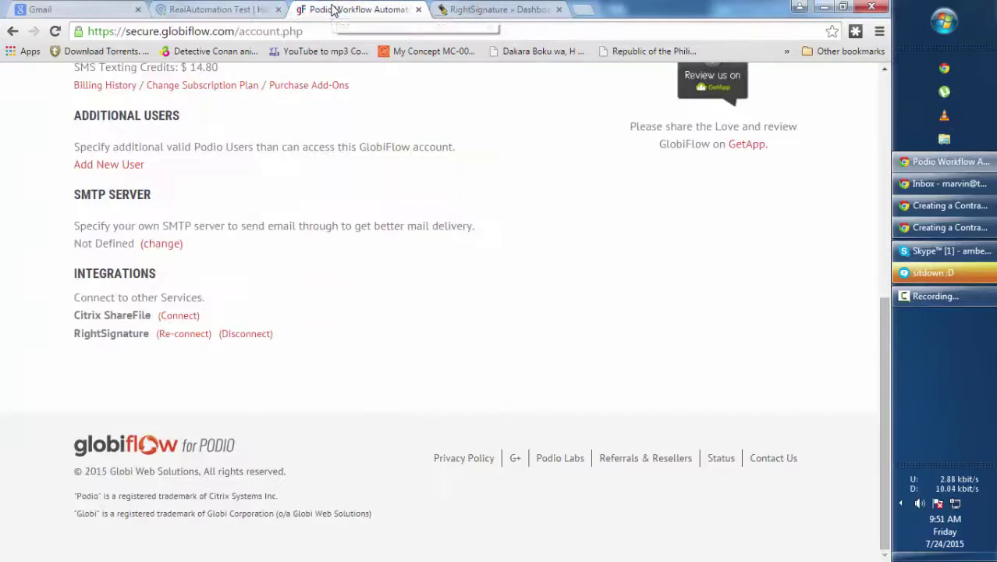
scroll(329, 225, "up", 5)
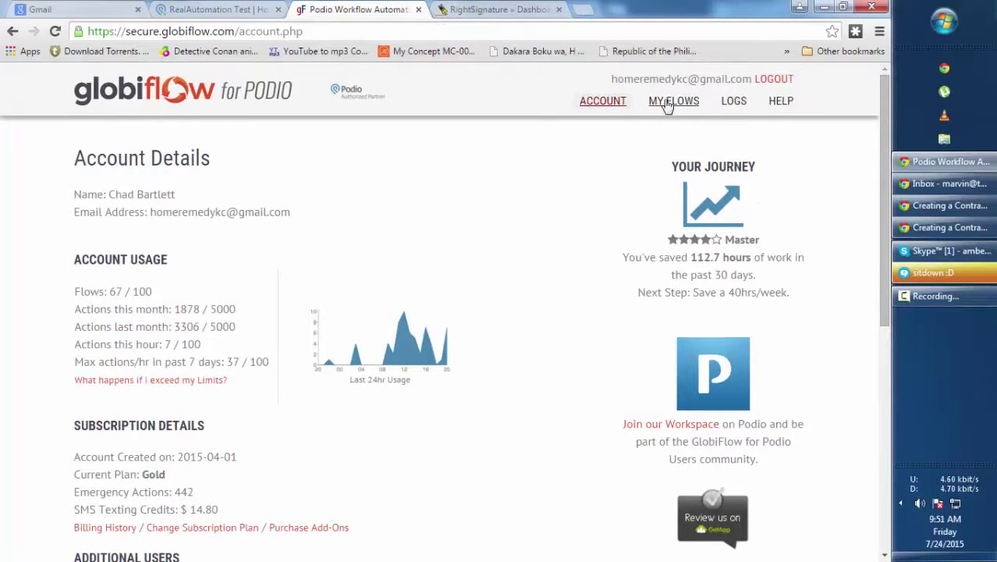
left_click(667, 103)
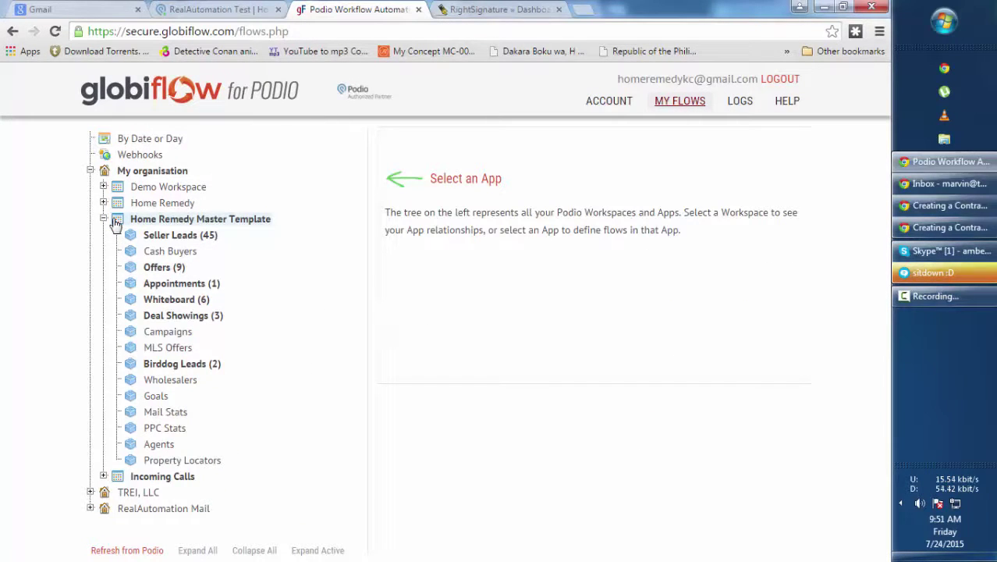
left_click(160, 268)
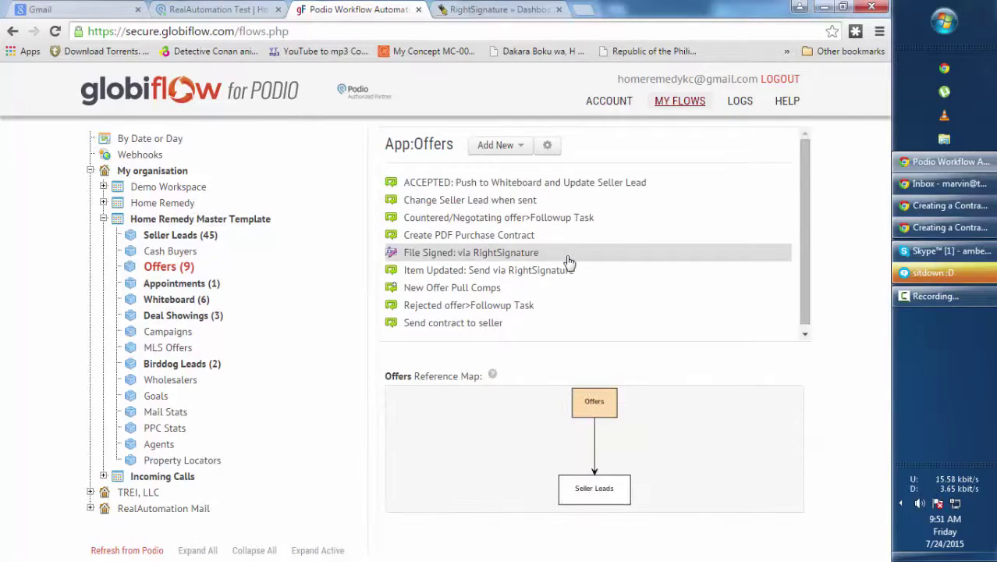
scroll(728, 217, "down", 1)
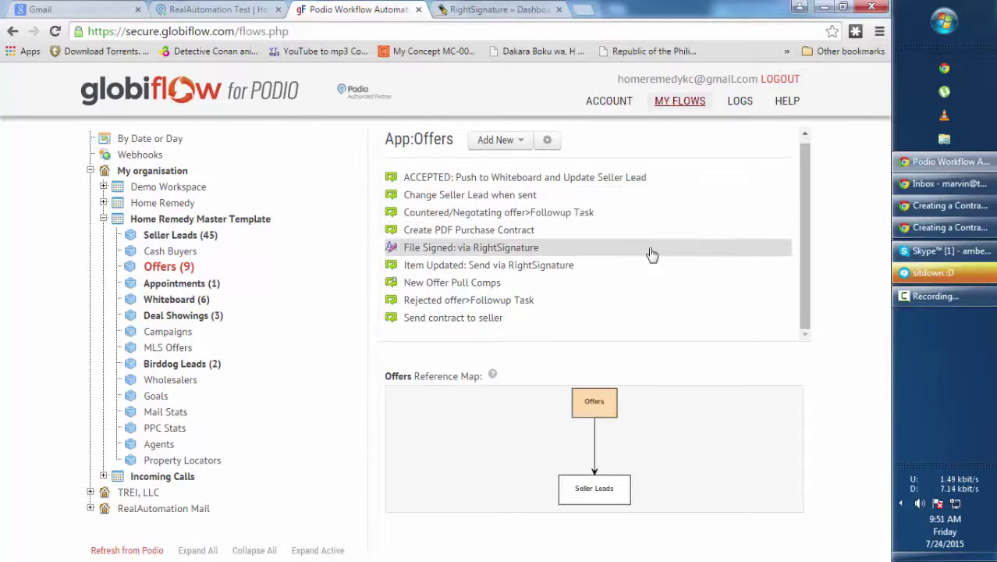
left_click(531, 267)
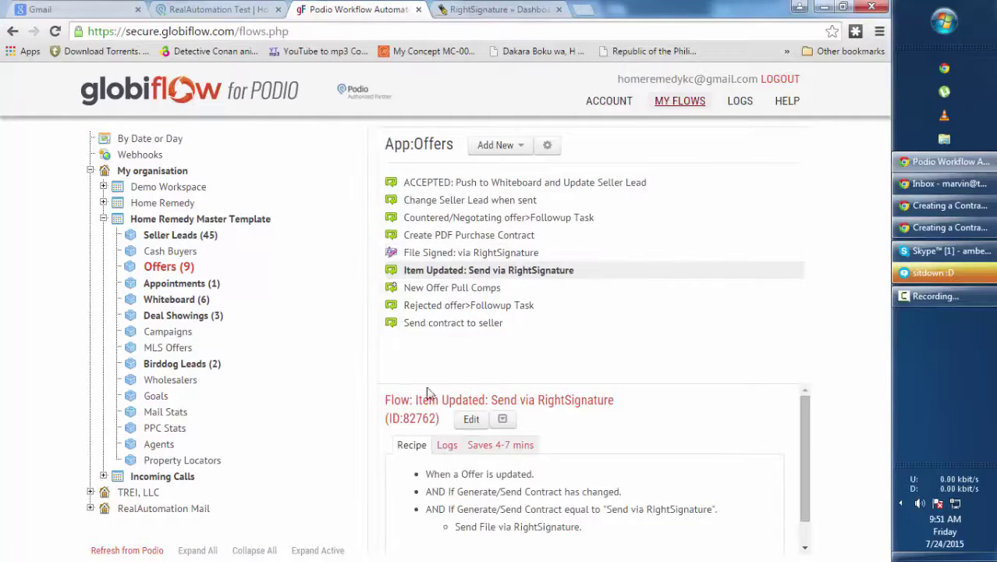
left_click(471, 421)
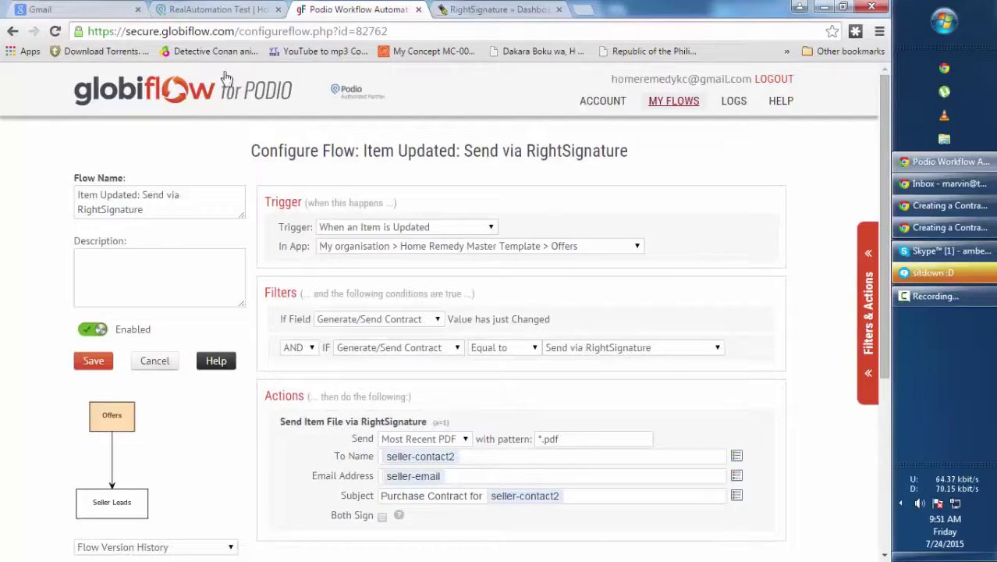
Step: Check the Generate/Send Contract options on the Podio offer and return to the GlobiFlow flow configuration
left_click(244, 10)
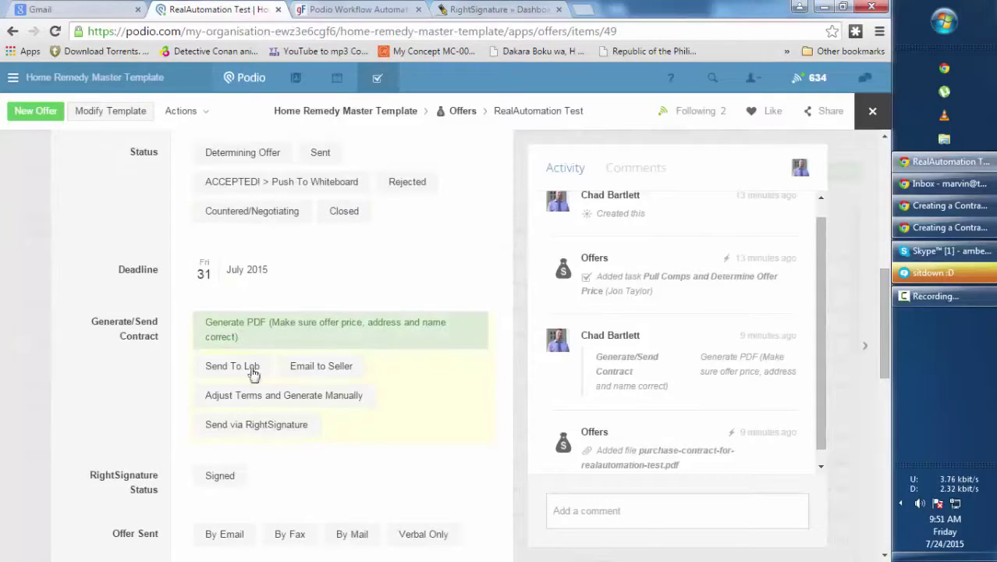
left_click(370, 9)
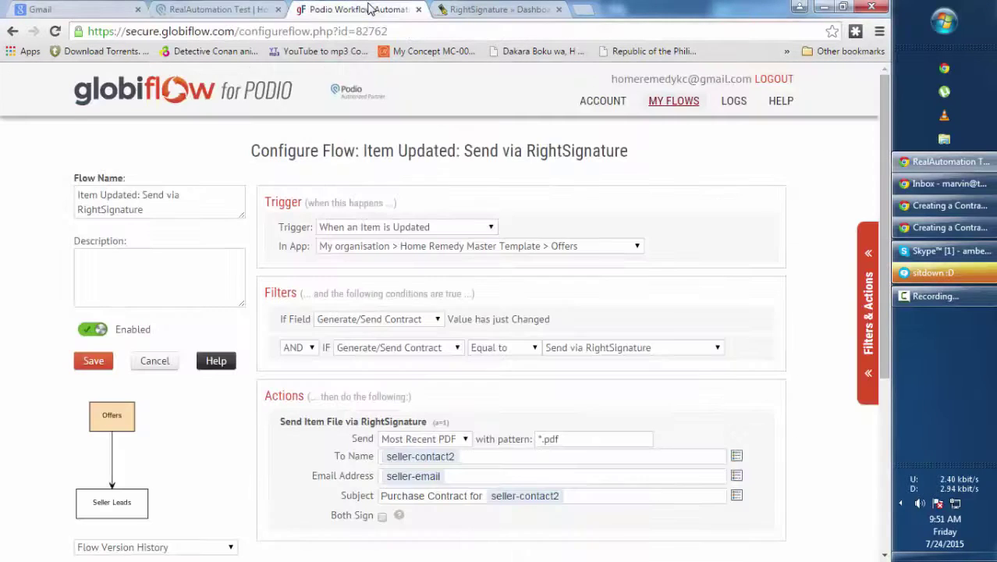
Step: Check the offer's Send via RightSignature option in Podio, and view the Field Changed and Field Value Match filters available in GlobiFlow
left_click(245, 9)
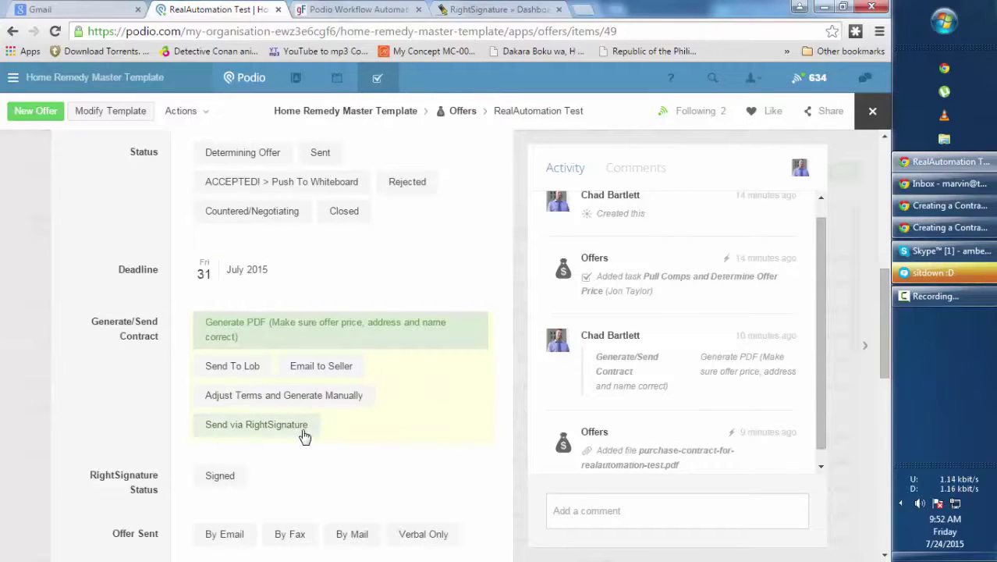
left_click(359, 9)
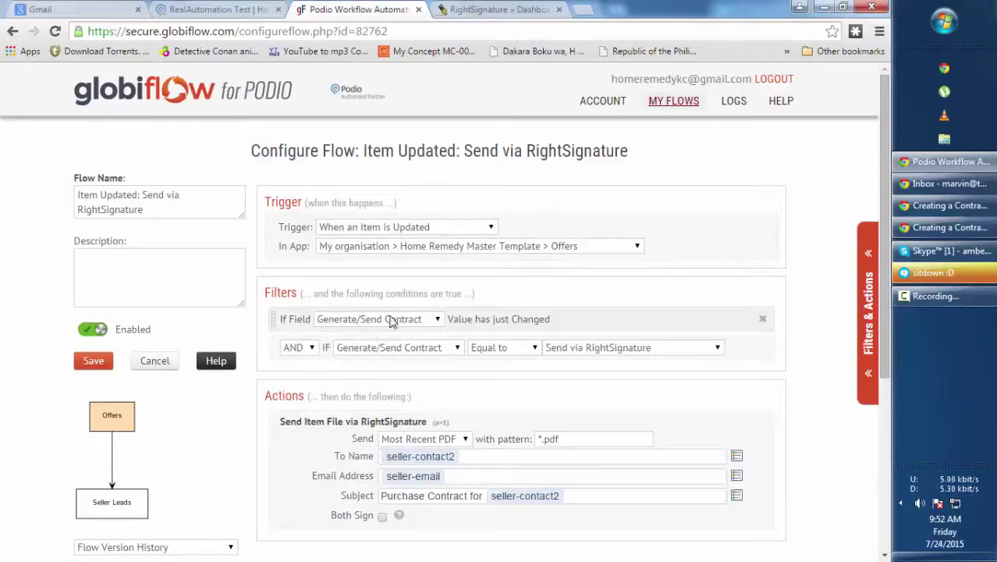
left_click(867, 285)
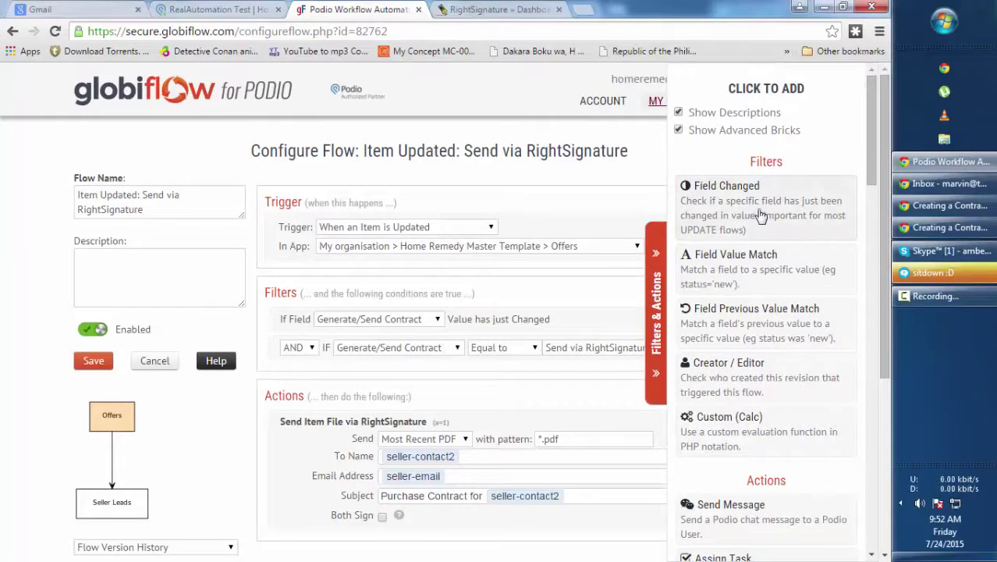
left_click(658, 287)
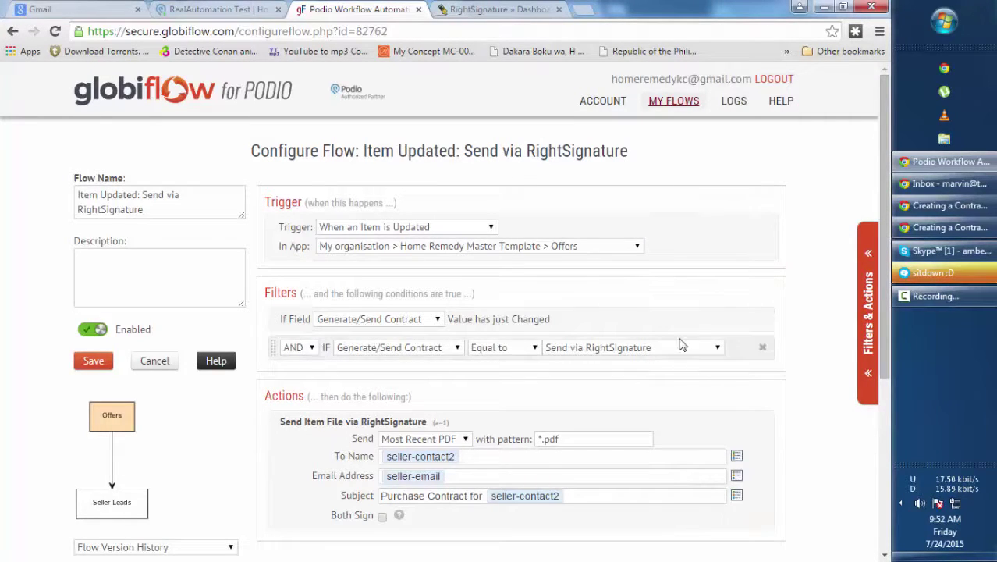
left_click(867, 310)
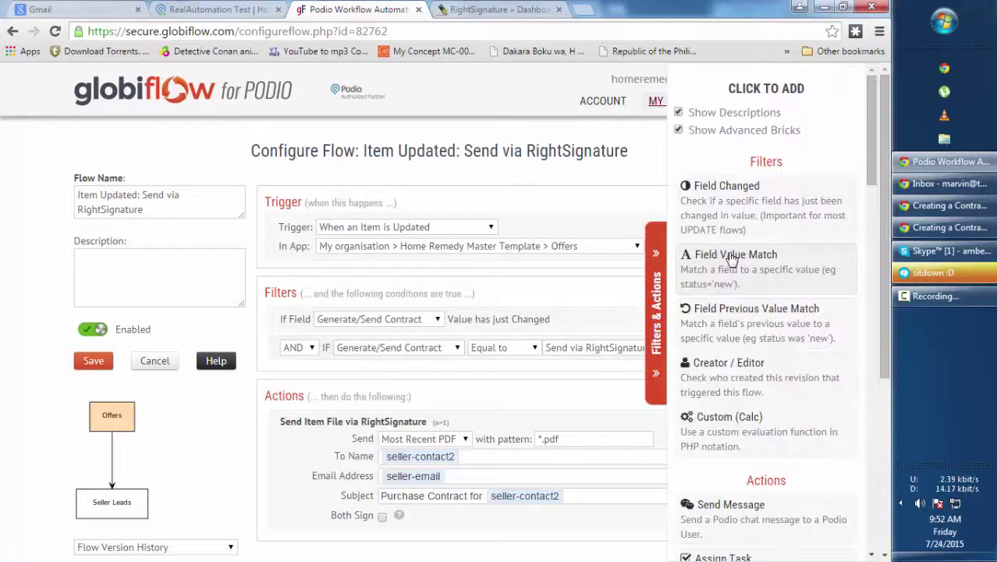
left_click(657, 300)
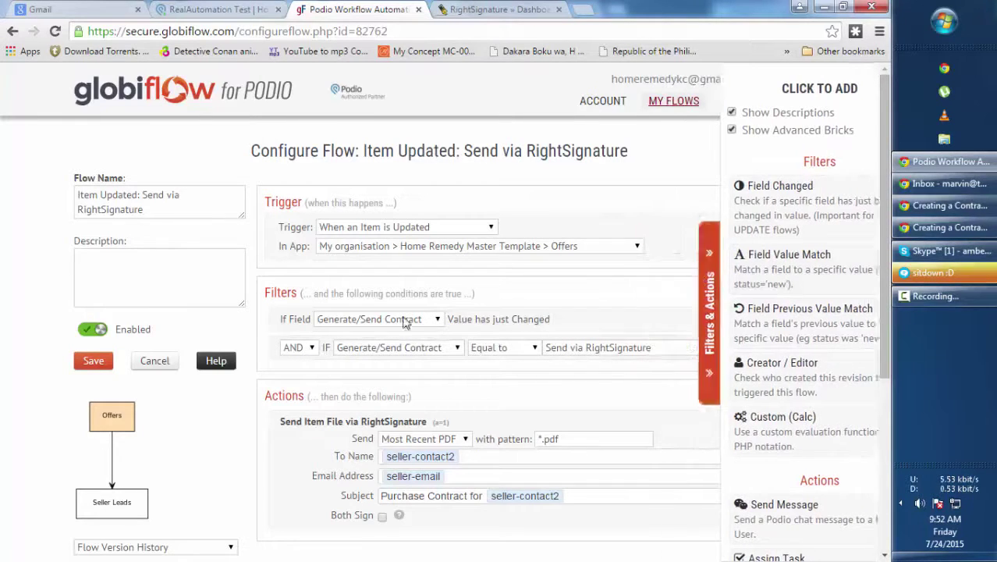
Step: Select Generate/Send Contract as the value-match filter's field and compare the filter with the Podio offer
left_click(398, 356)
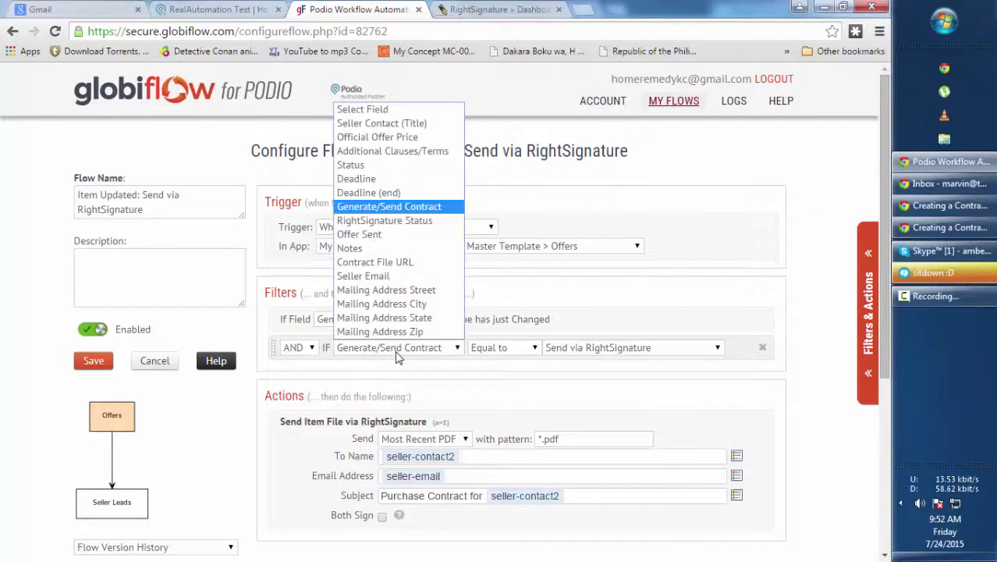
left_click(441, 208)
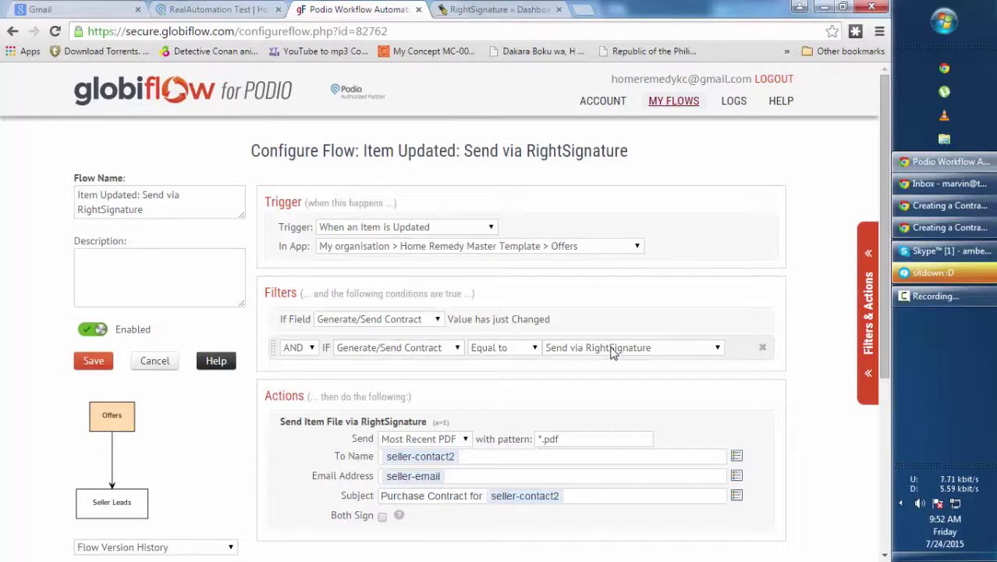
left_click(255, 10)
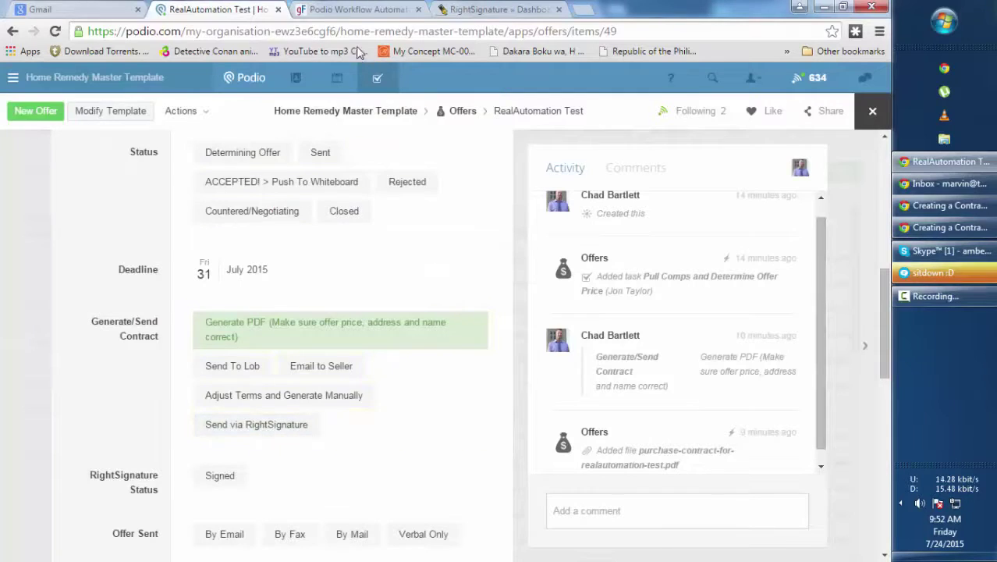
left_click(358, 9)
Step: Look up the Send via RightSignature action among the integrations available for the flow
scroll(789, 312, "down", 1)
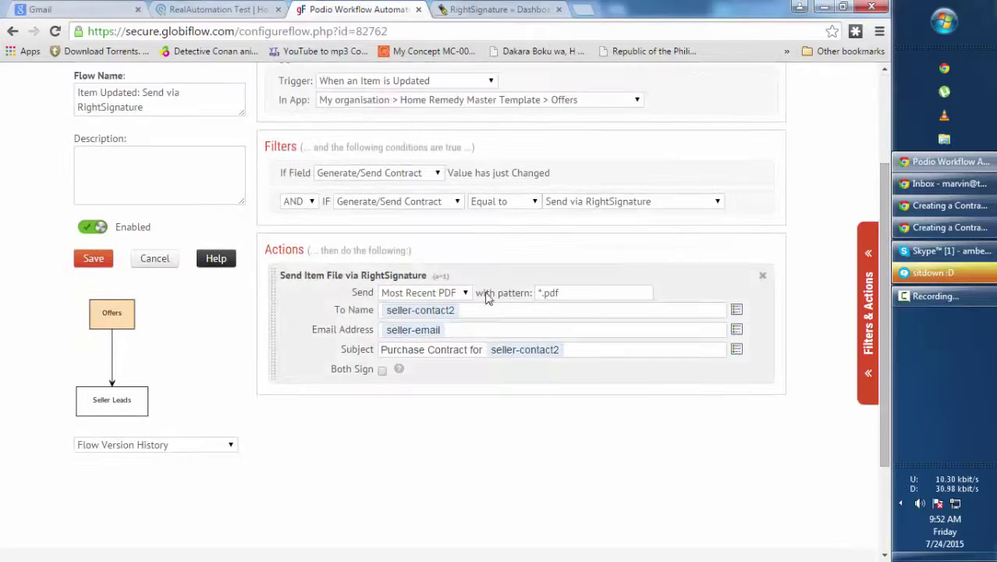
left_click(869, 301)
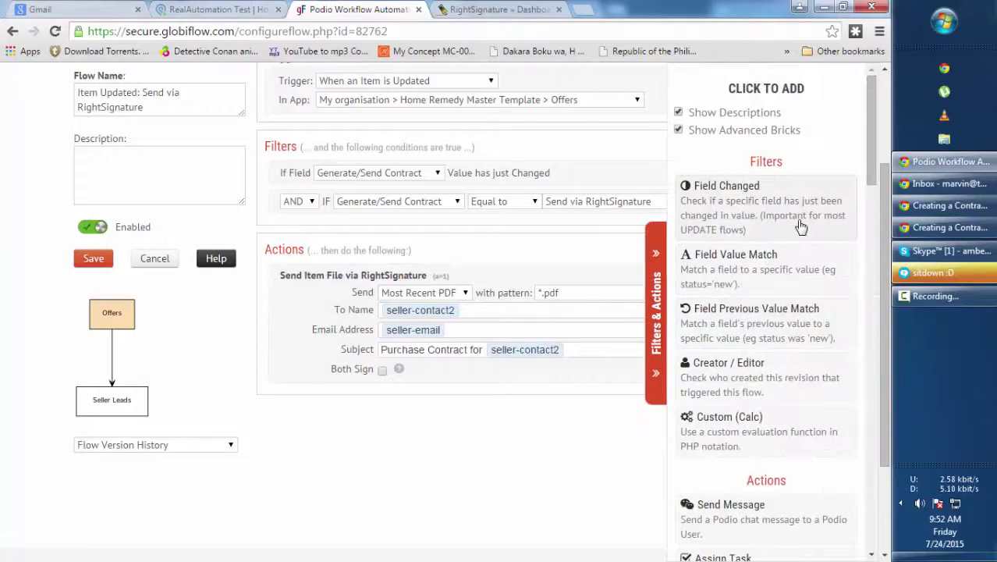
scroll(802, 226, "down", 20)
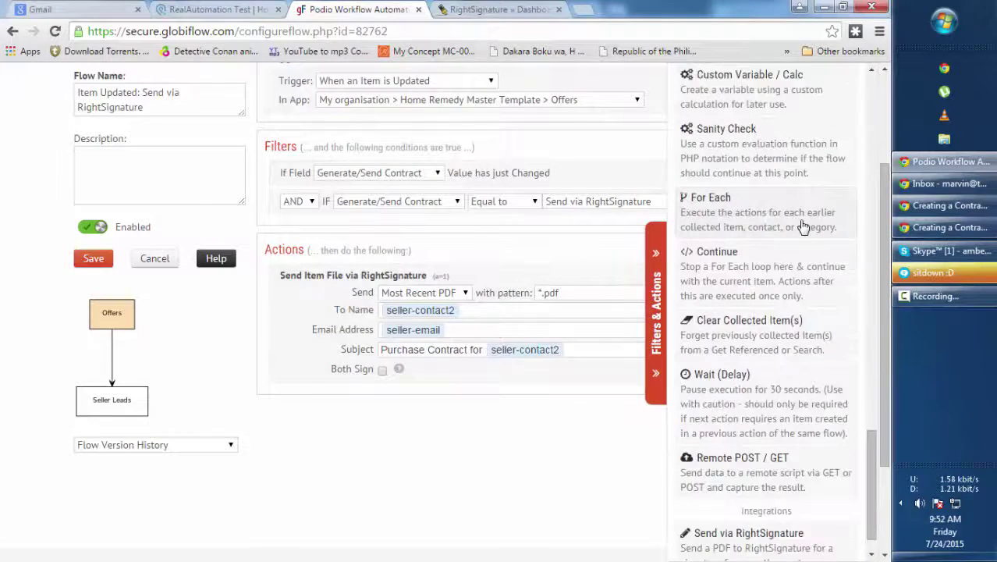
scroll(803, 226, "down", 1)
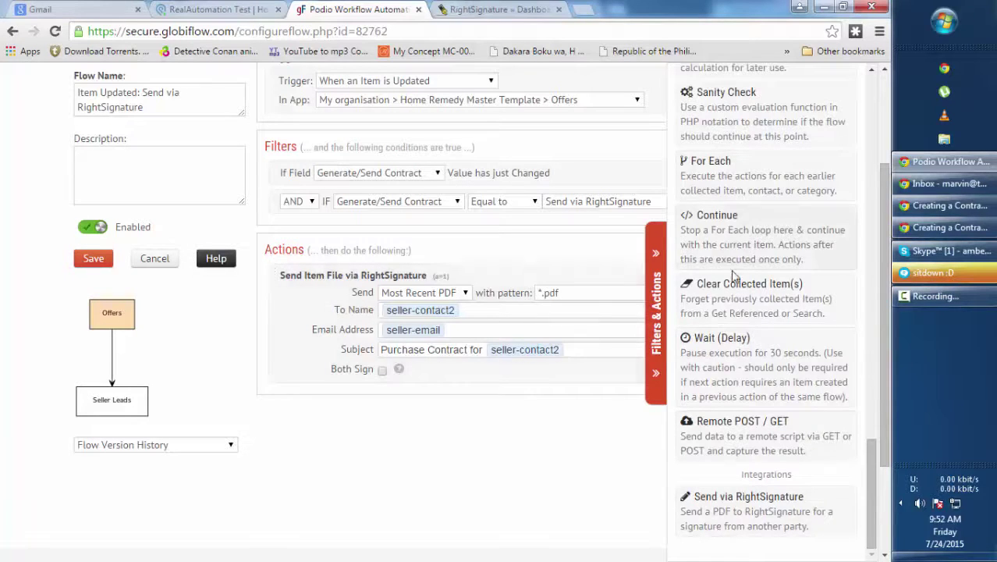
left_click(653, 269)
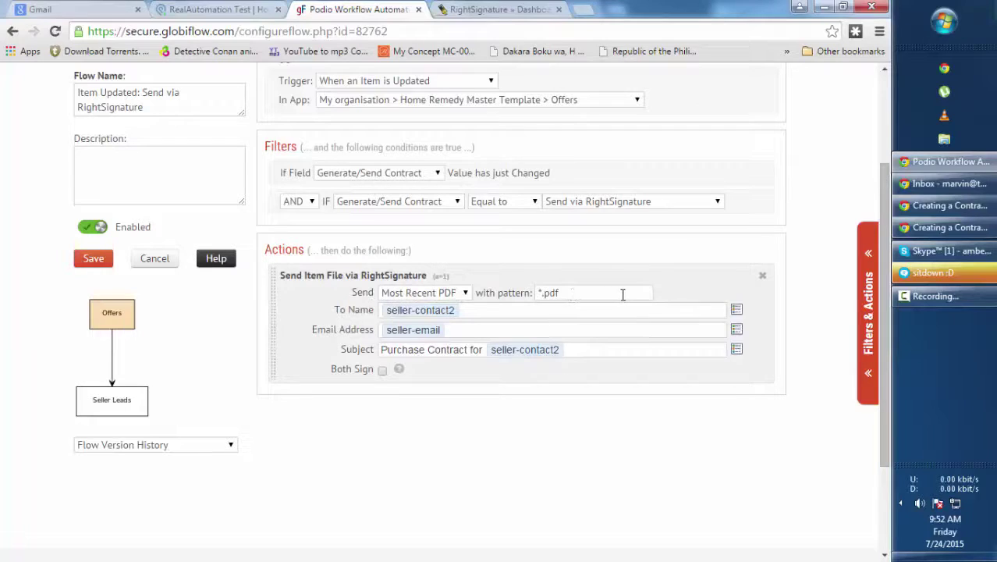
Step: Highlight the *.pdf pattern of the RightSignature action and view the field tokens available for To Name
left_click_drag(590, 294, 498, 294)
left_click(484, 309)
left_click(737, 310)
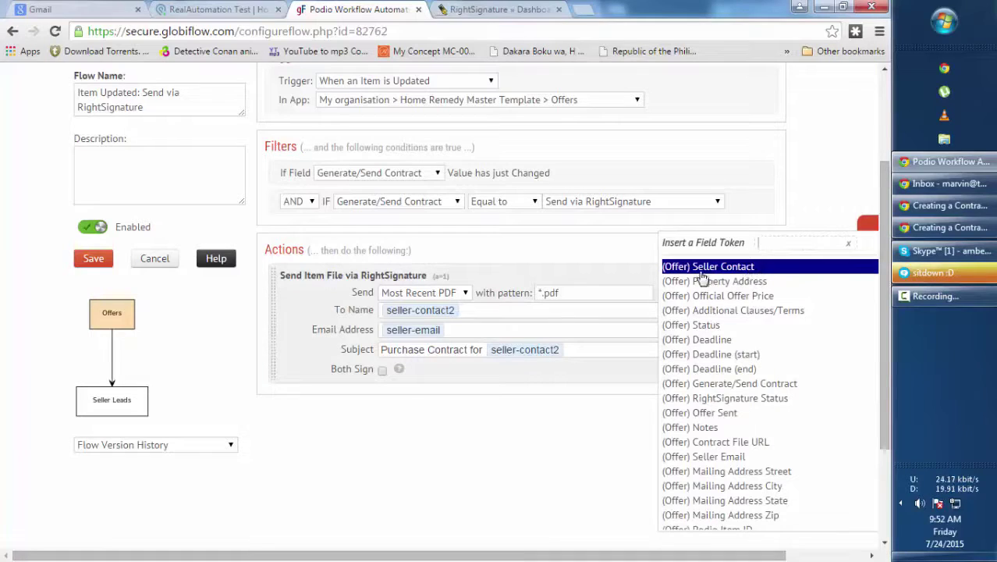
Step: Clear the action's Email Address and insert the (Offer) Seller Email token
left_click(457, 318)
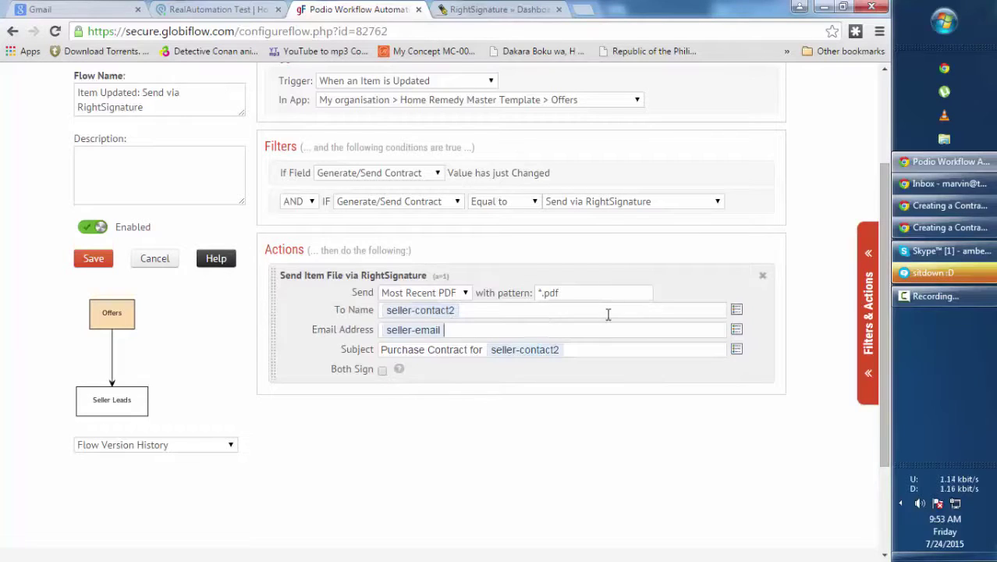
key("BackSpace")
left_click(737, 329)
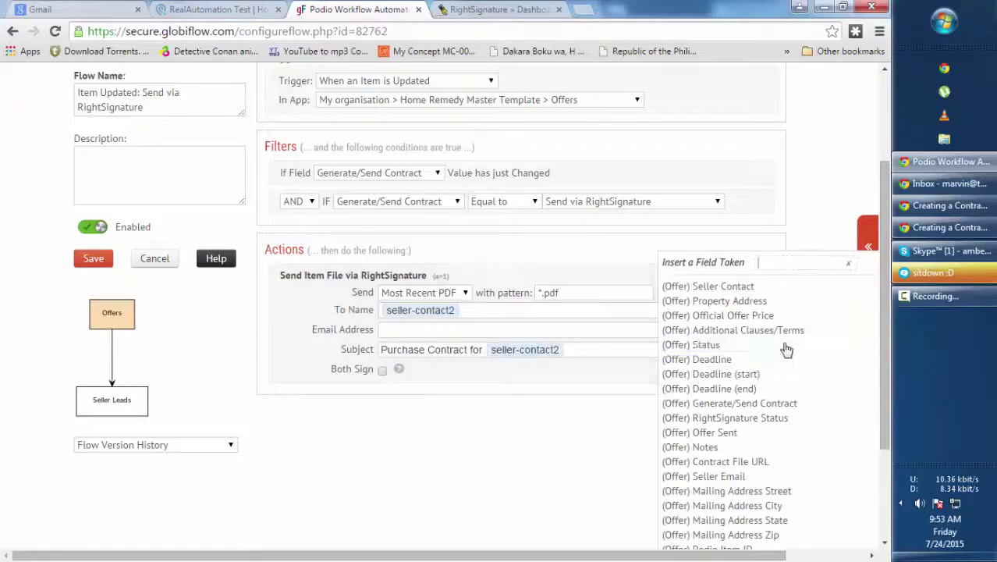
left_click(743, 478)
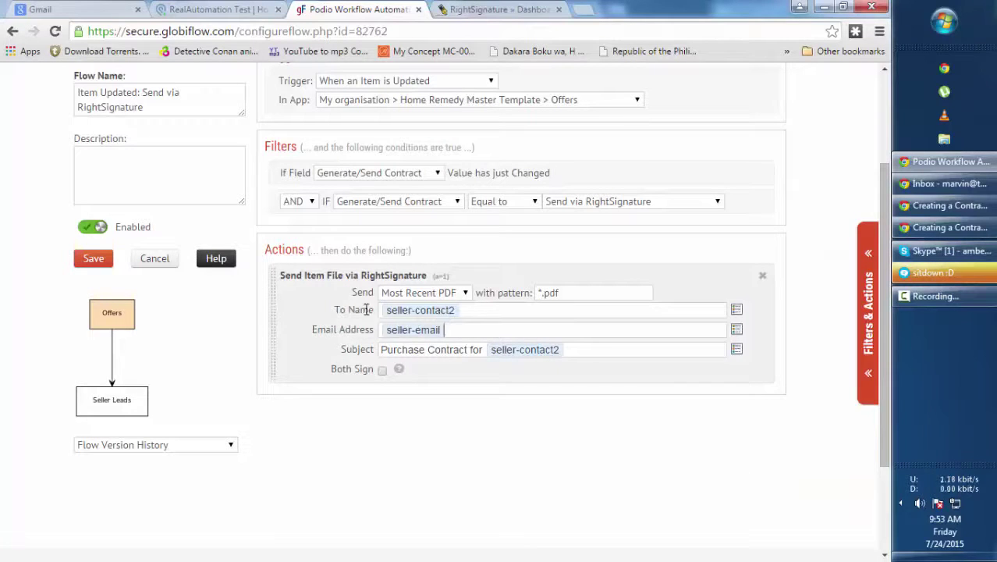
Step: Check the Seller Contact field on the Podio offer and return to the GlobiFlow action's recipient fields
left_click(212, 9)
scroll(270, 222, "up", 10)
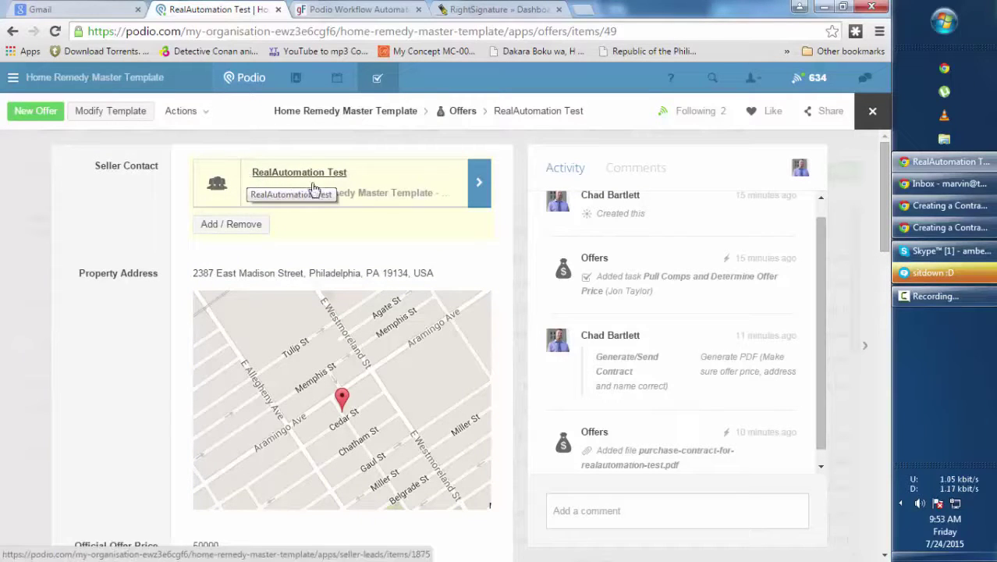
scroll(312, 194, "down", 5)
left_click(350, 16)
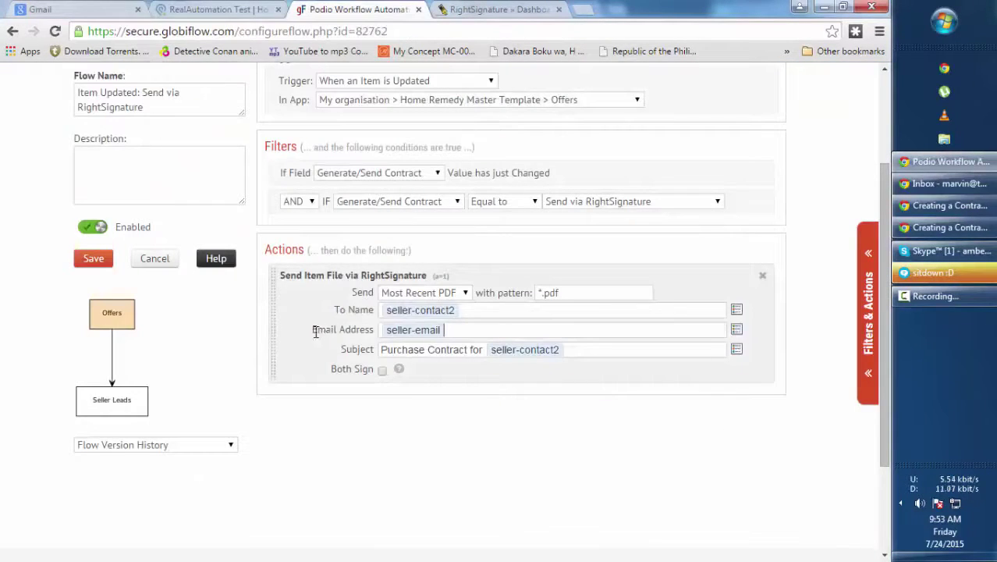
Step: Highlight the Seller Email field on the Podio offer and return to the GlobiFlow flow
left_click(222, 10)
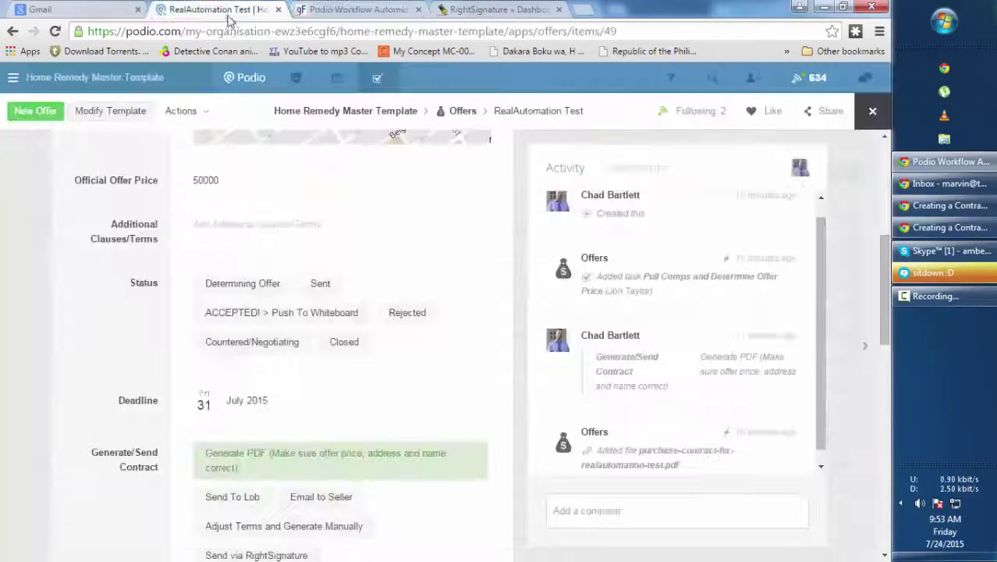
scroll(277, 279, "down", 5)
scroll(278, 279, "down", 1)
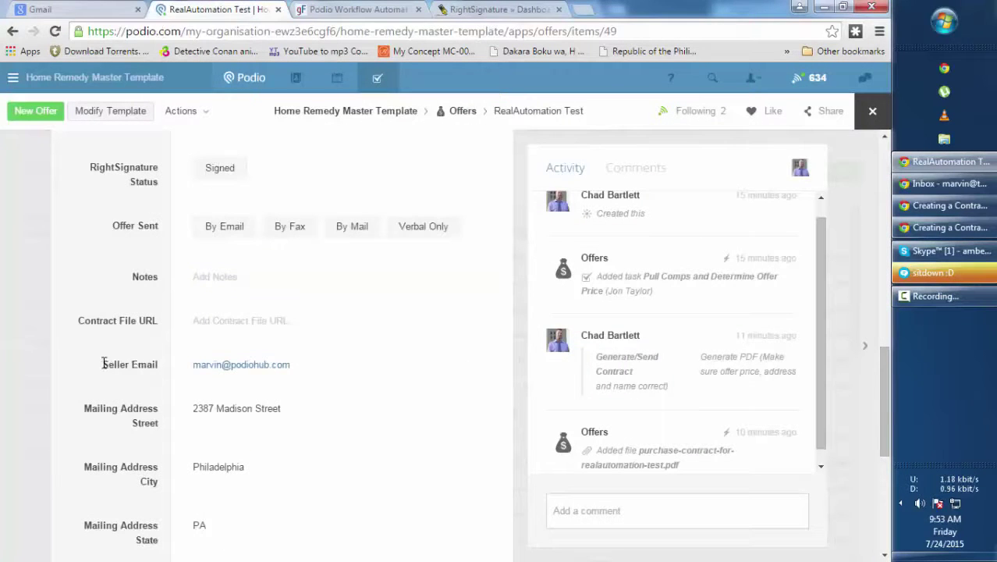
left_click_drag(104, 364, 300, 353)
left_click(368, 17)
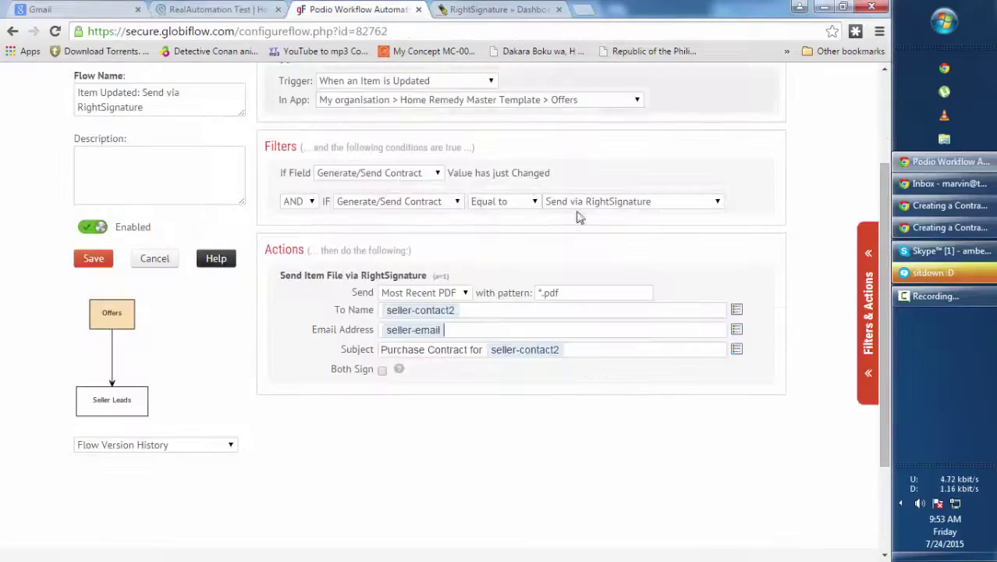
Step: Check the Subject's seller contact token against the Podio offer, and save the Send via RightSignature flow
left_click(496, 334)
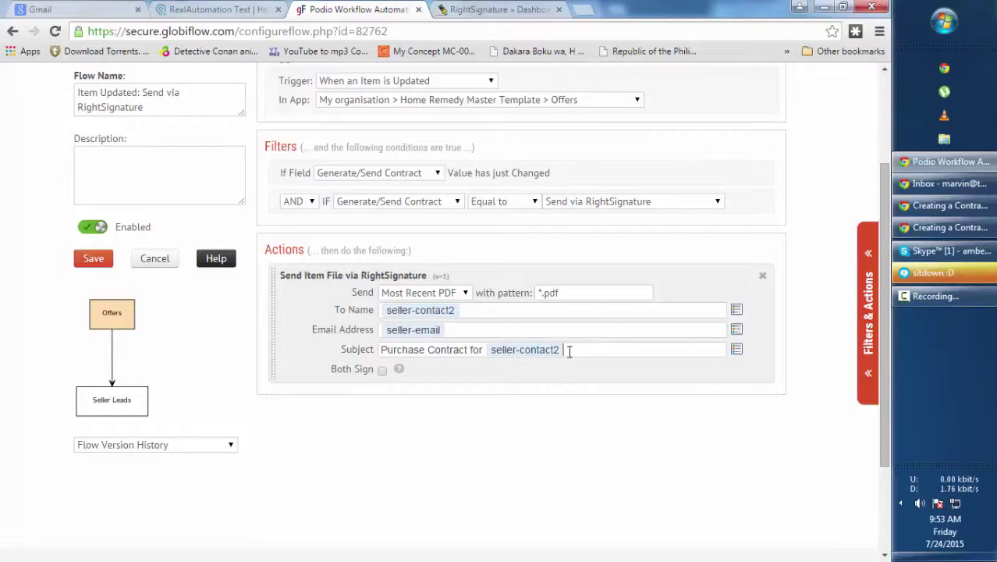
left_click(214, 10)
scroll(368, 195, "up", 10)
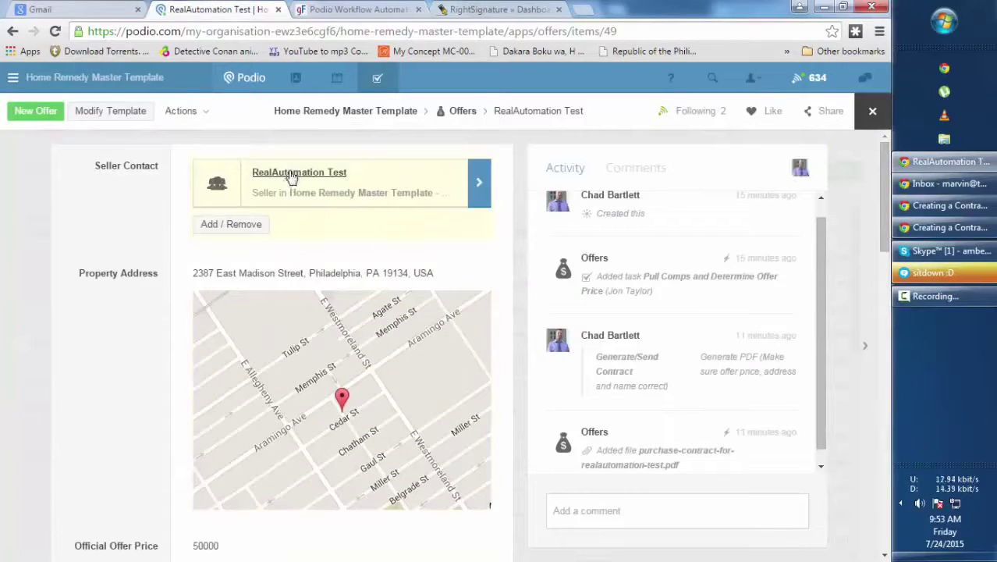
left_click(377, 9)
scroll(186, 371, "up", 2)
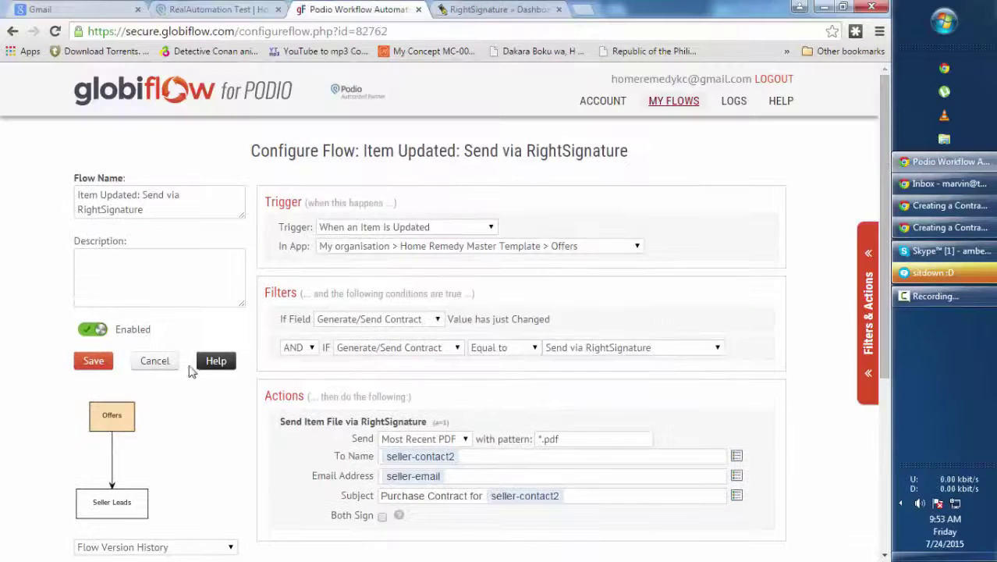
left_click(97, 364)
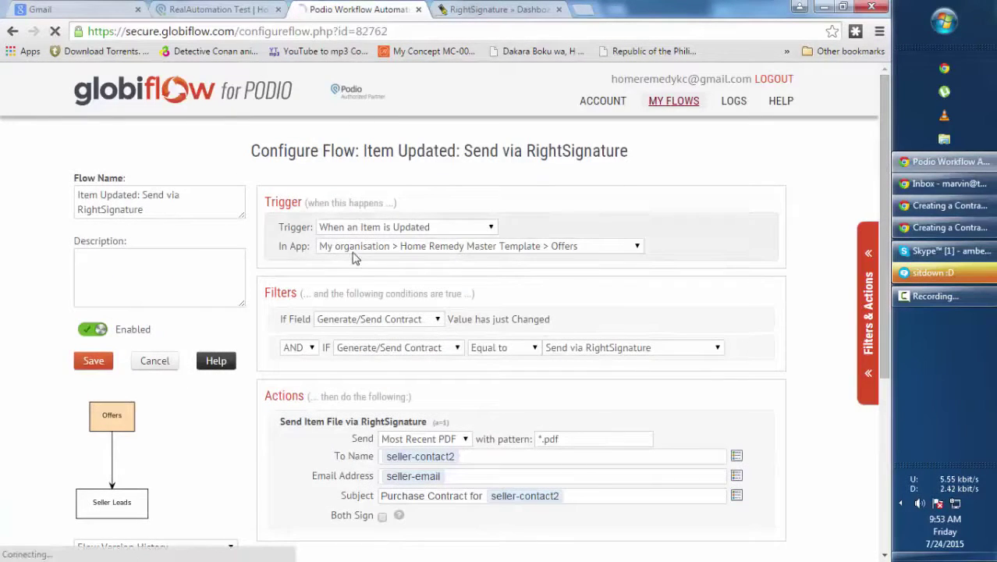
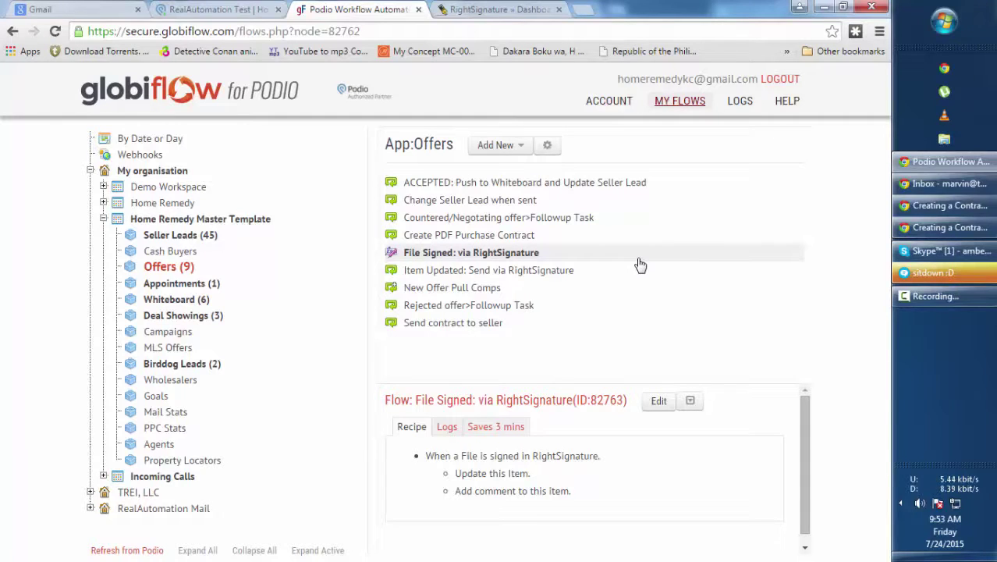
Step: View the RightSignature Document Signed trigger among the new flow types for the Offers app, and dismiss the list
left_click(507, 146)
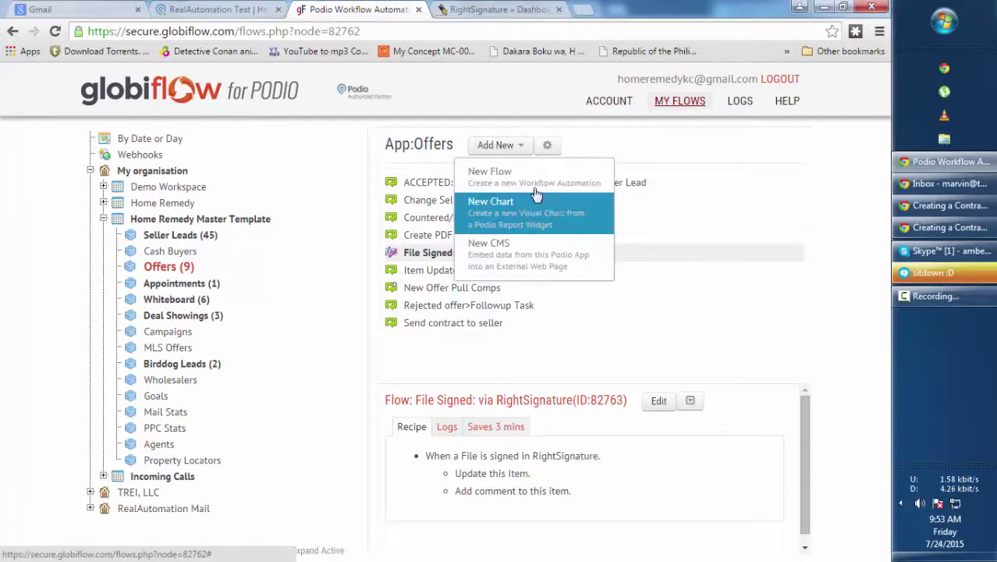
left_click(524, 180)
scroll(528, 216, "down", 3)
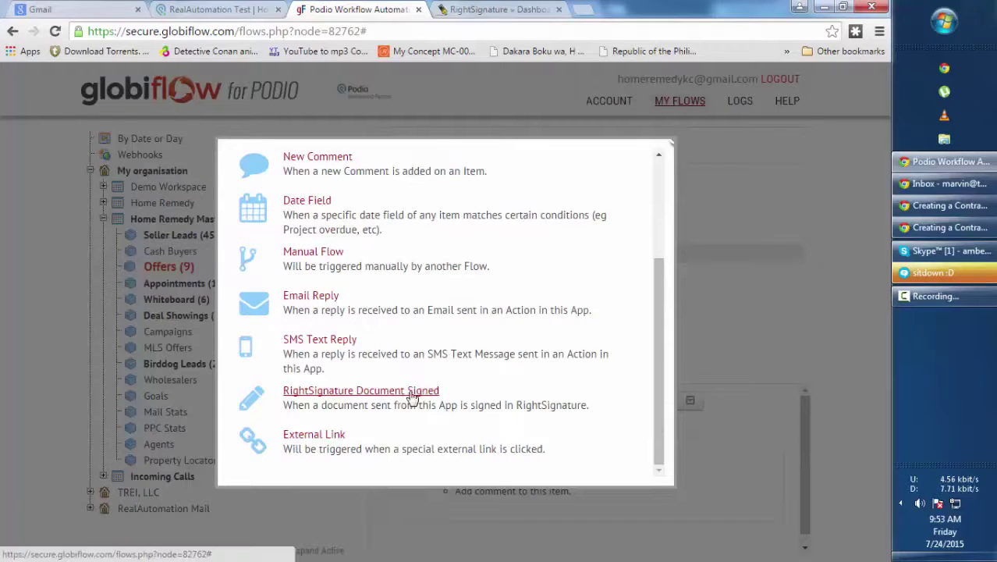
left_click(763, 279)
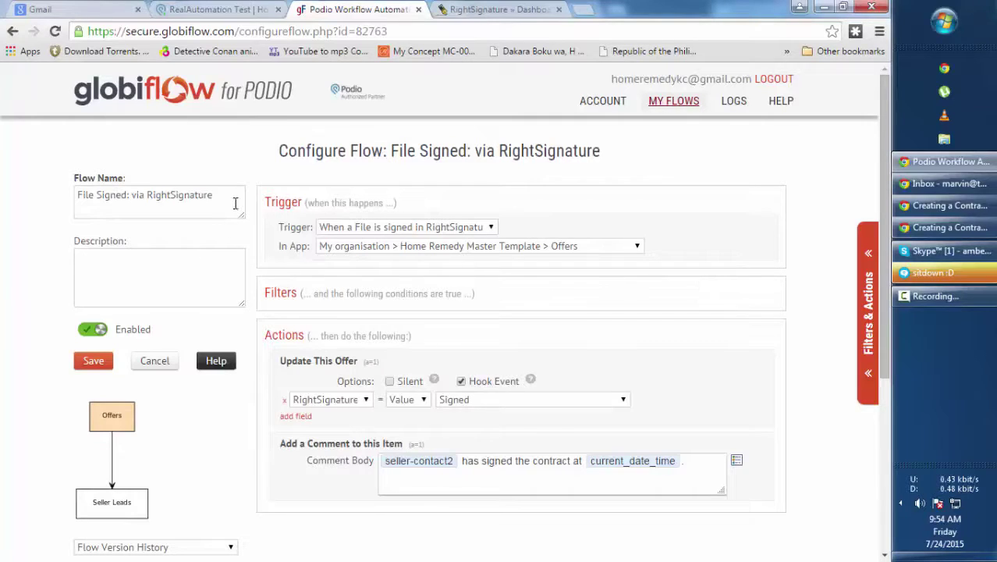
Step: Highlight the File Signed: via RightSignature flow's name and examine its offer update and comment actions
left_click_drag(235, 200, 24, 198)
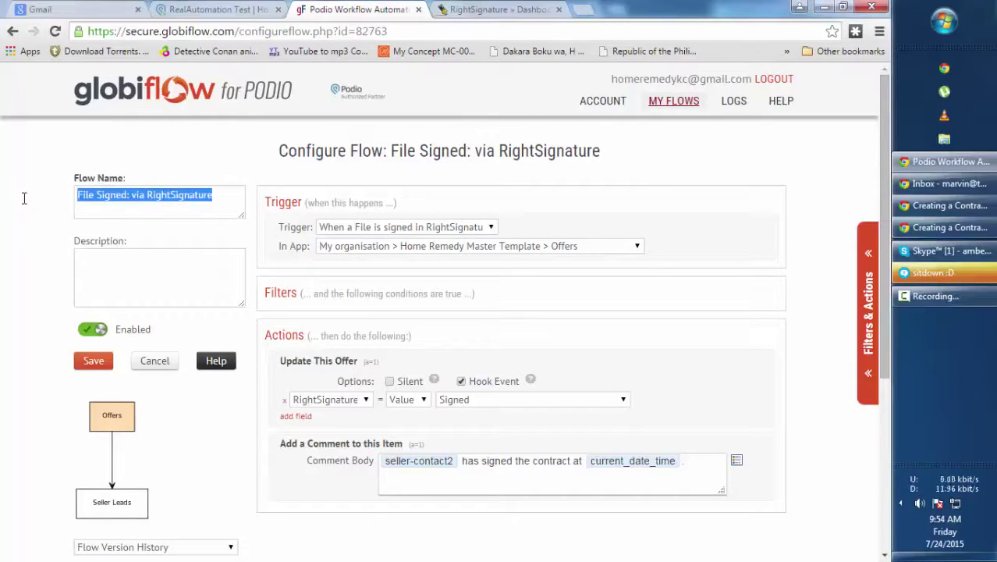
left_click(24, 205)
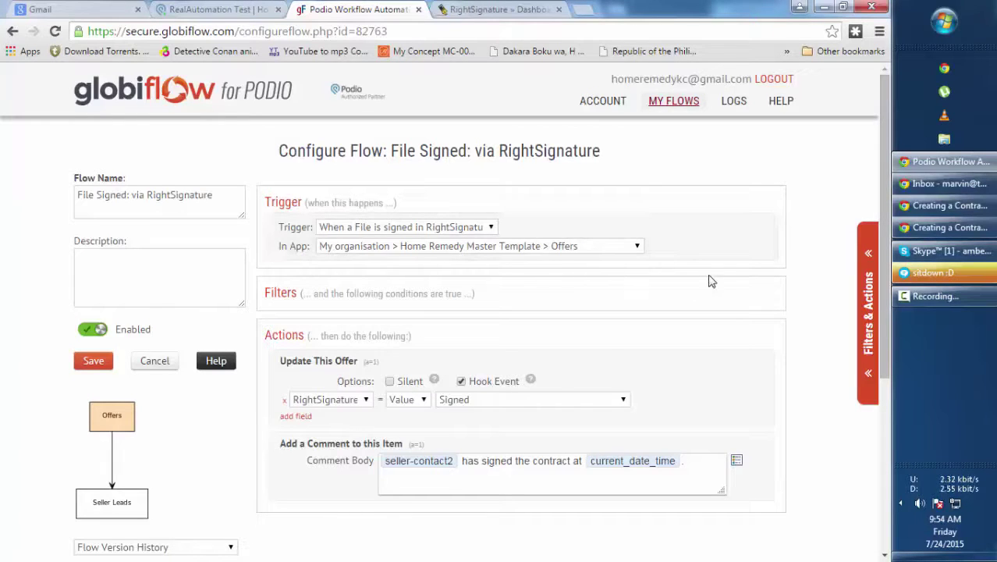
scroll(710, 279, "down", 2)
scroll(712, 281, "down", 1)
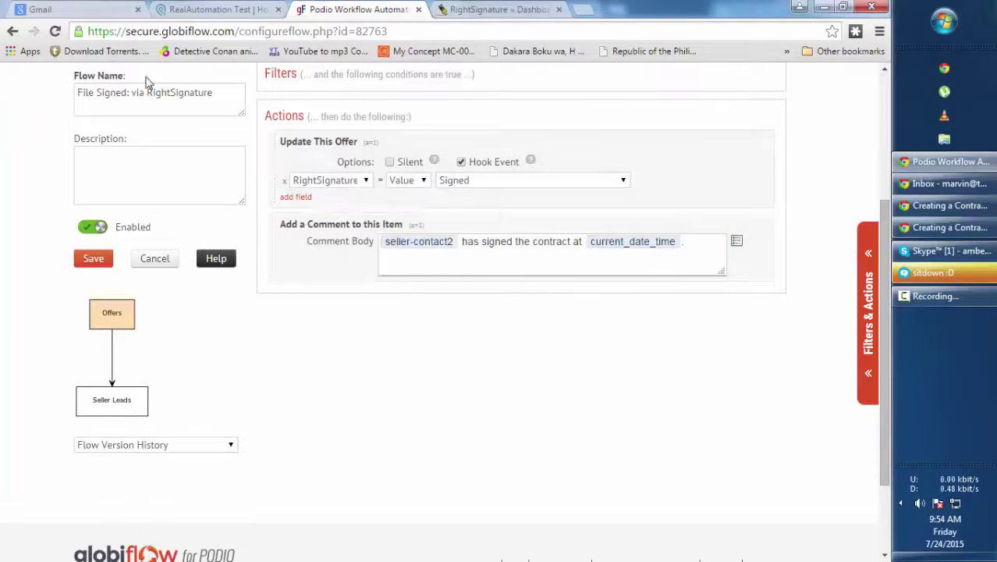
Step: Compare the flow's RightSignature Status update action with the RightSignature Status field on the Podio offer
left_click(348, 184)
left_click(232, 16)
scroll(234, 343, "down", 6)
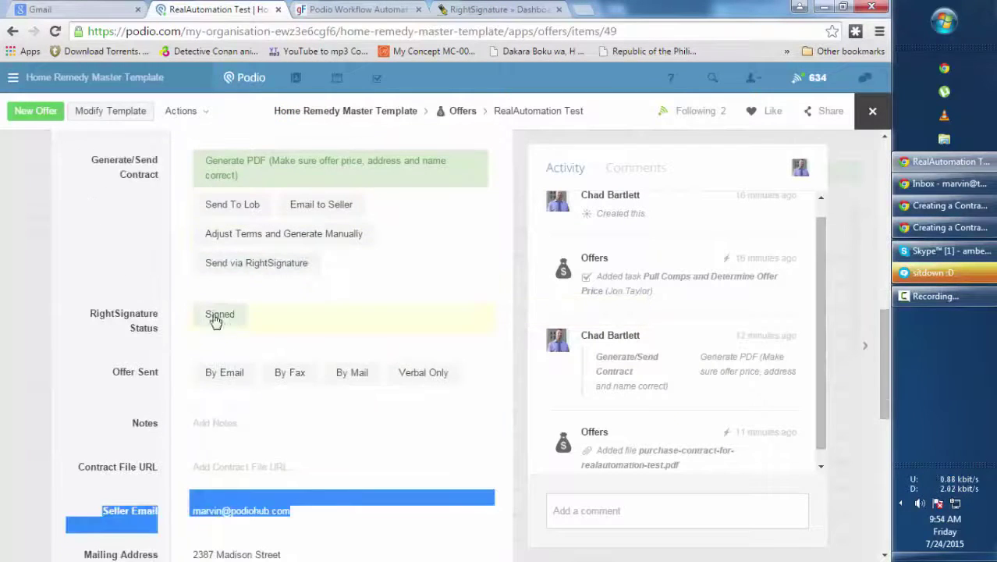
Step: In GlobiFlow, examine the available filters and actions and the offer update action's field and value choices, keeping Signed selected
left_click(364, 16)
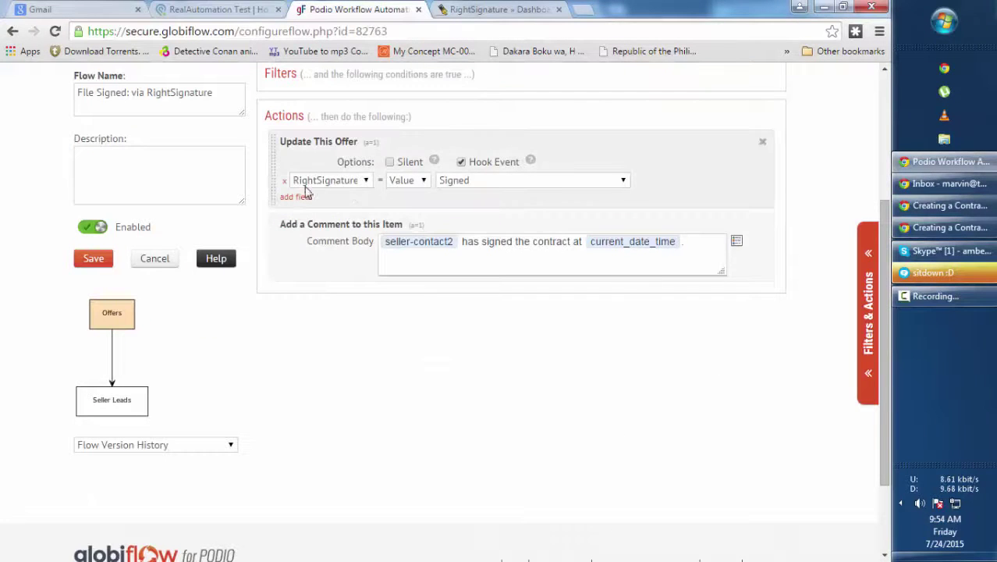
left_click(866, 266)
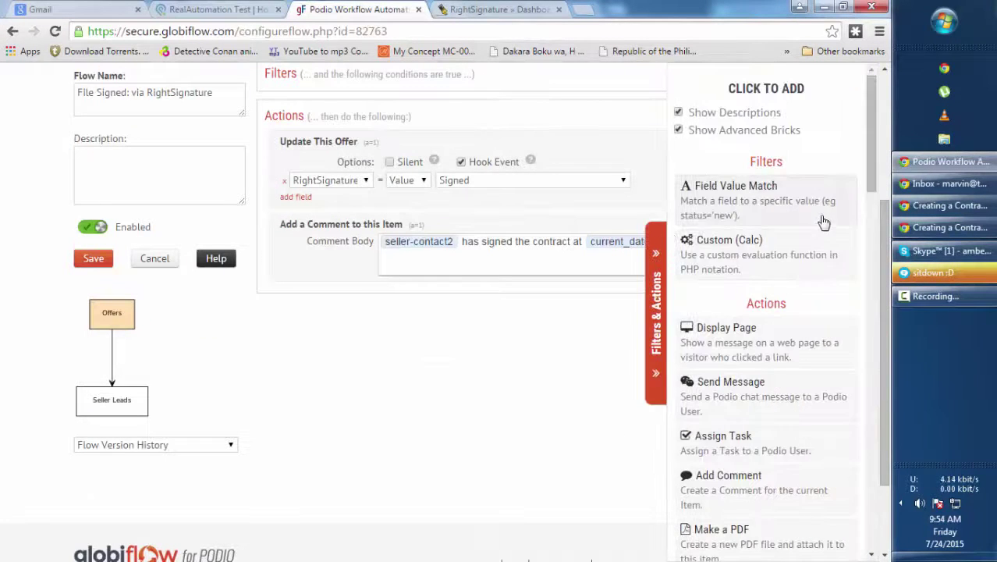
scroll(815, 201, "down", 5)
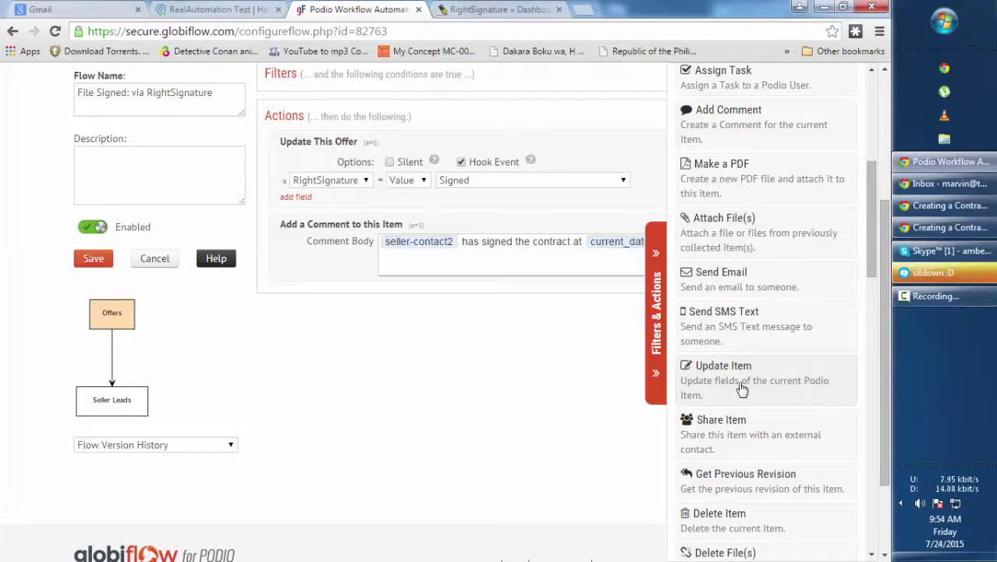
left_click(343, 181)
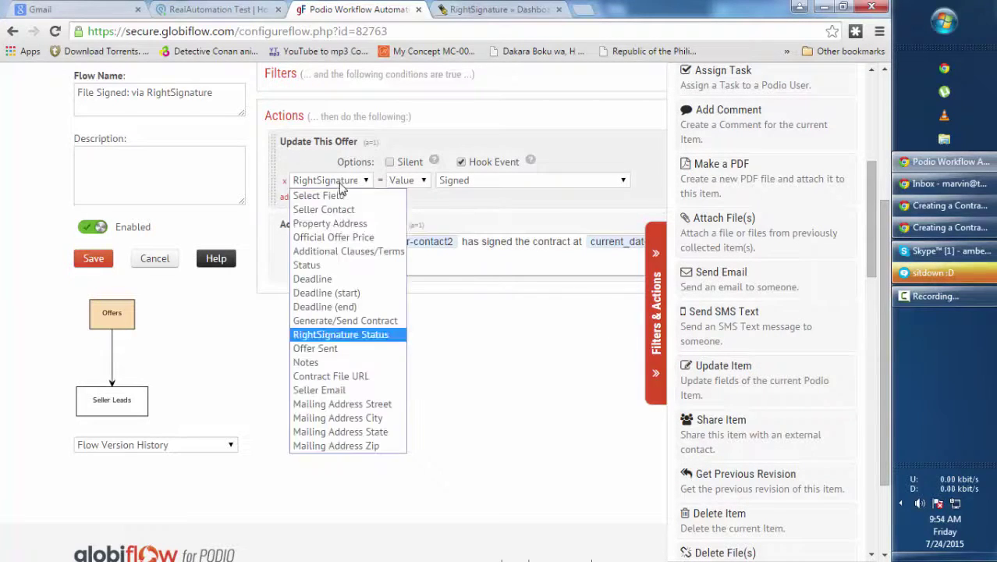
left_click(550, 185)
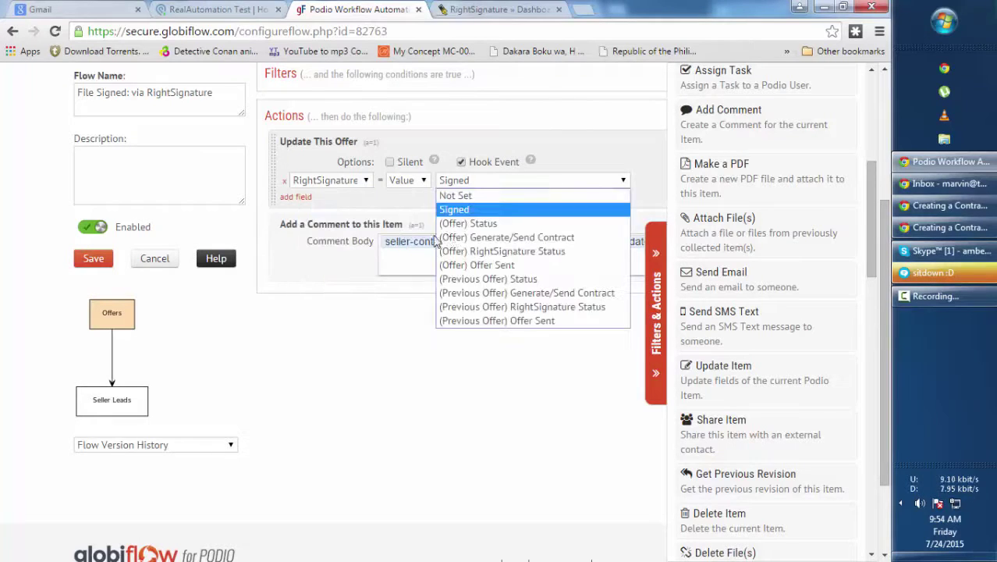
left_click(469, 207)
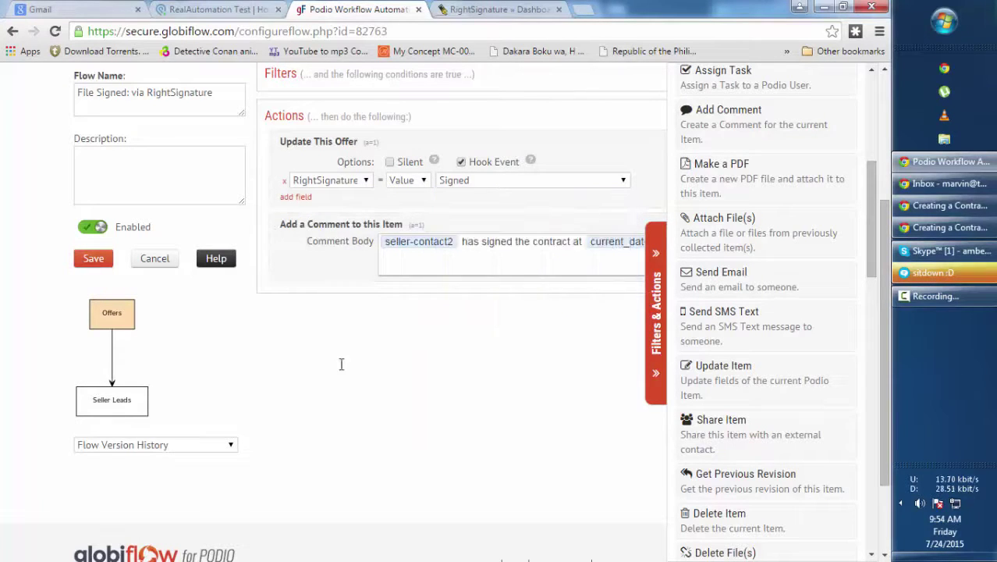
left_click(655, 258)
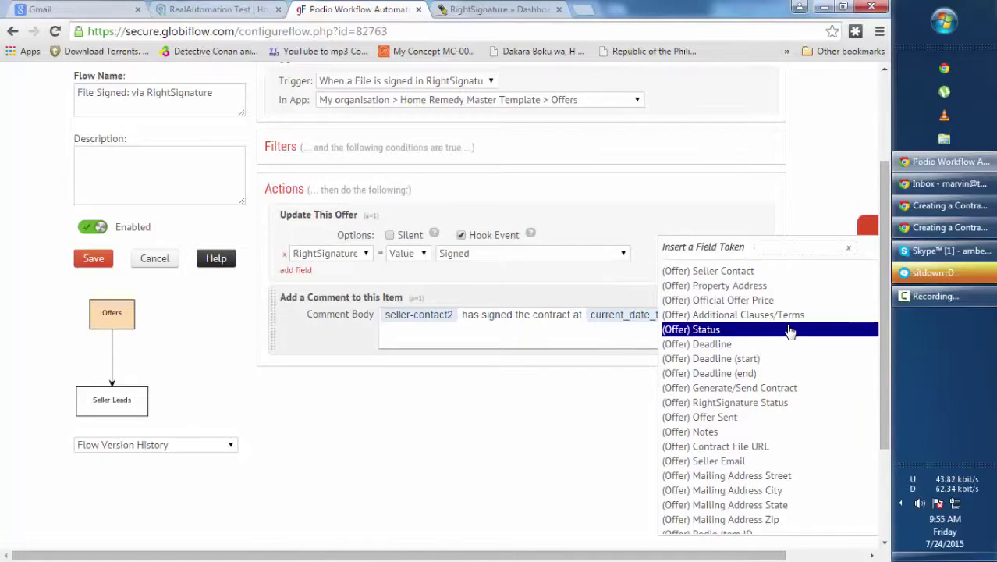
Step: Look through the comment body's field tokens down to Current Date & Time, and save the File Signed: via RightSignature flow
scroll(789, 330, "down", 3)
scroll(804, 316, "down", 2)
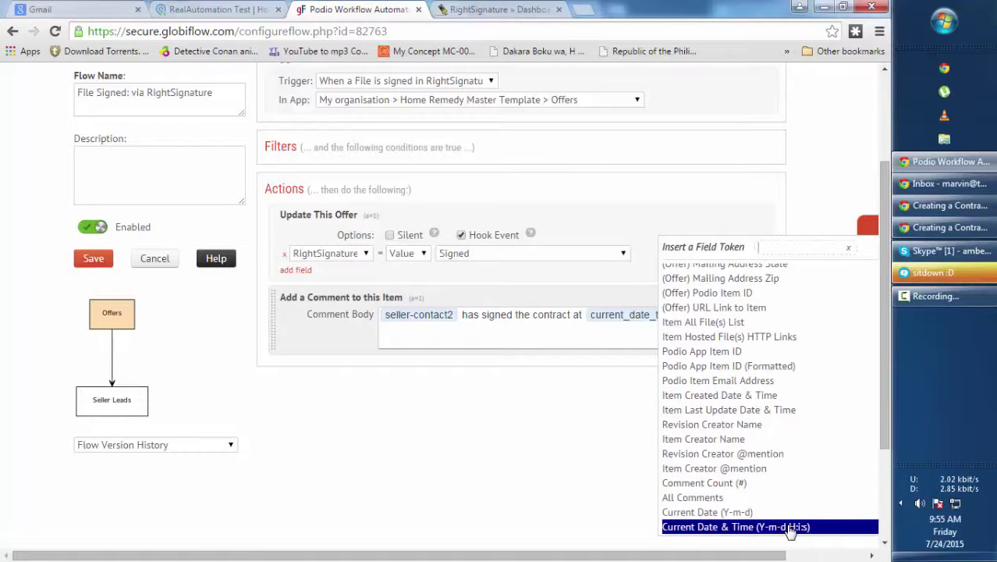
left_click(642, 325)
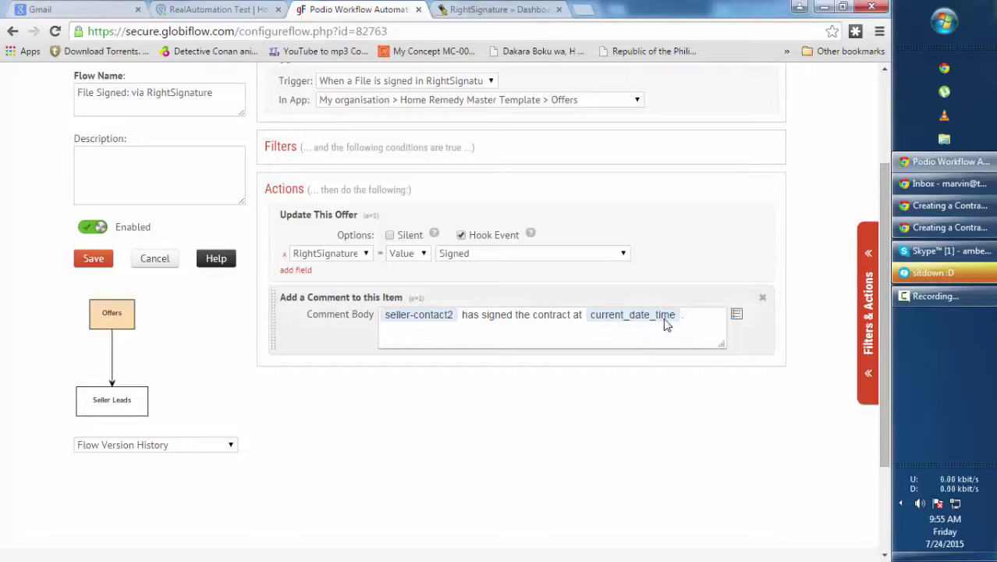
scroll(249, 345, "up", 3)
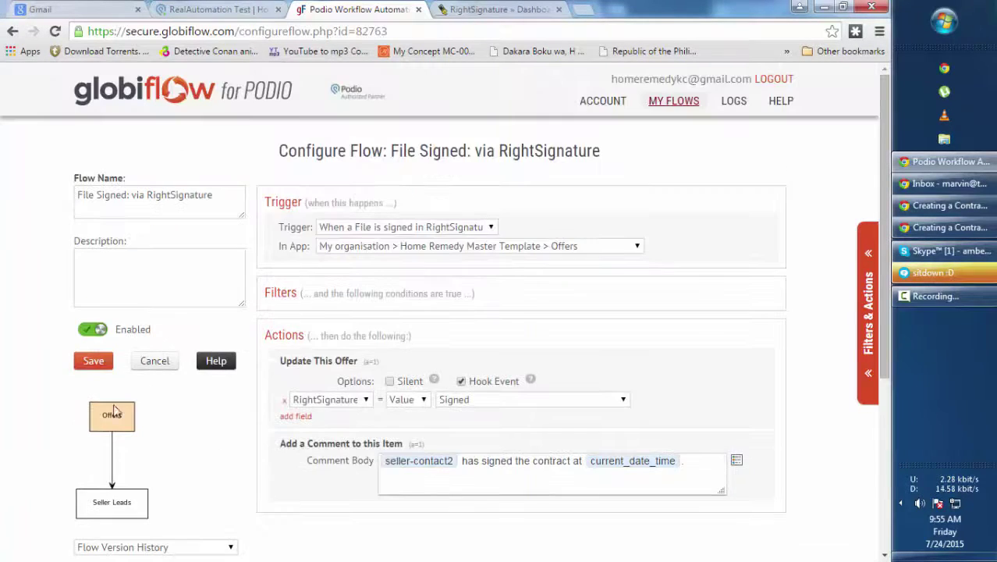
left_click(91, 361)
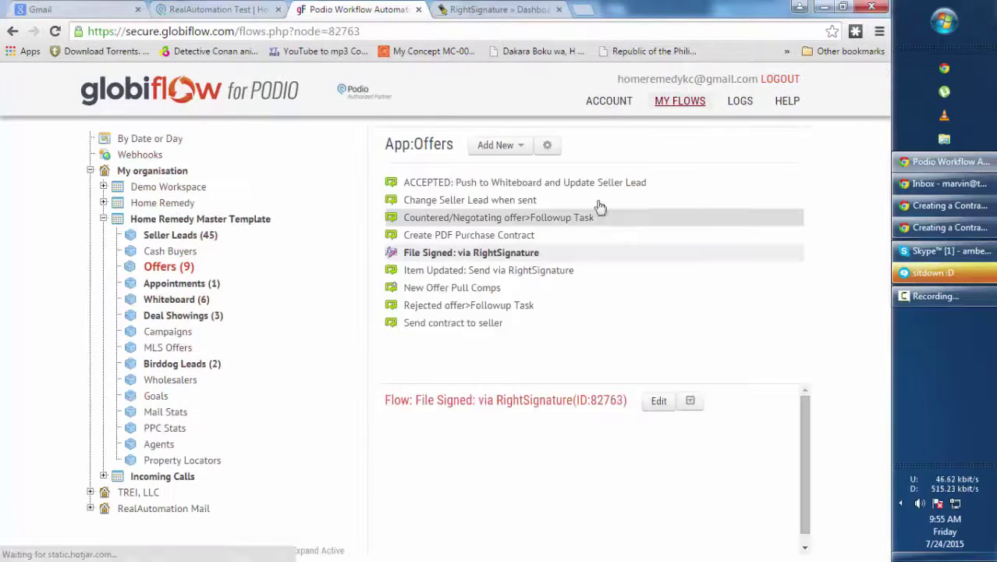
Step: Switch to the Podio offer, review its fields, and set Generate/Send Contract to Send via RightSignature
left_click(211, 8)
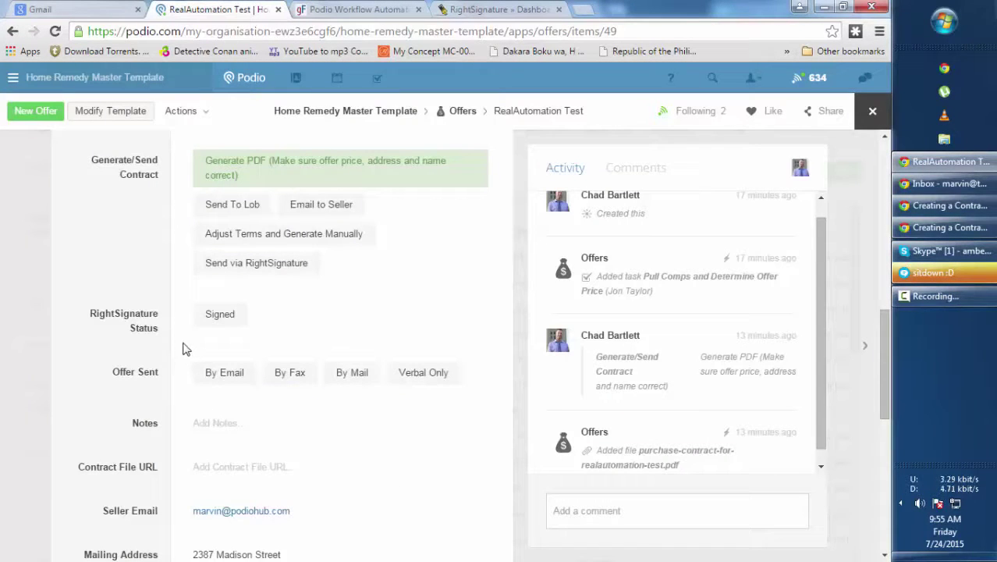
scroll(186, 349, "up", 5)
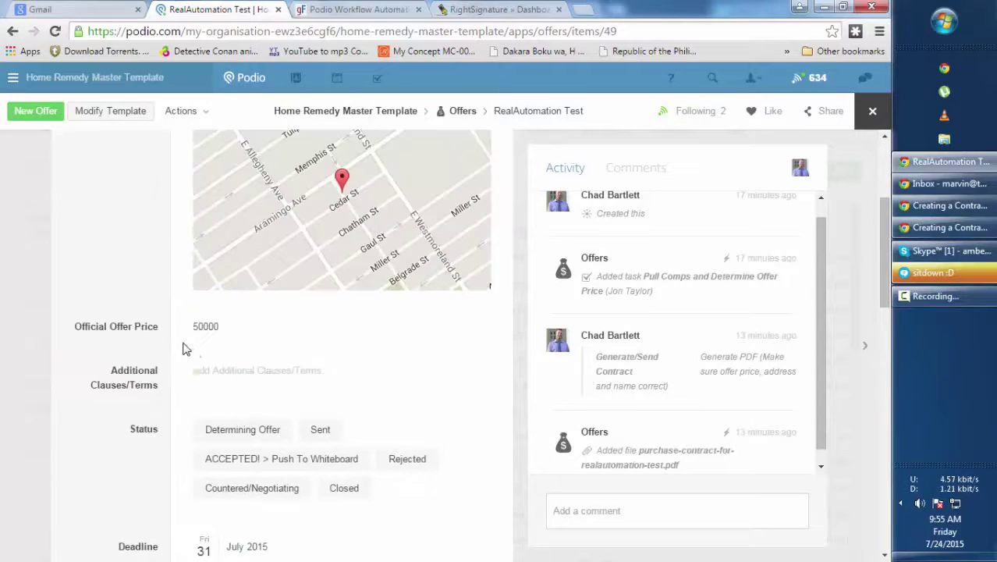
scroll(200, 357, "down", 4)
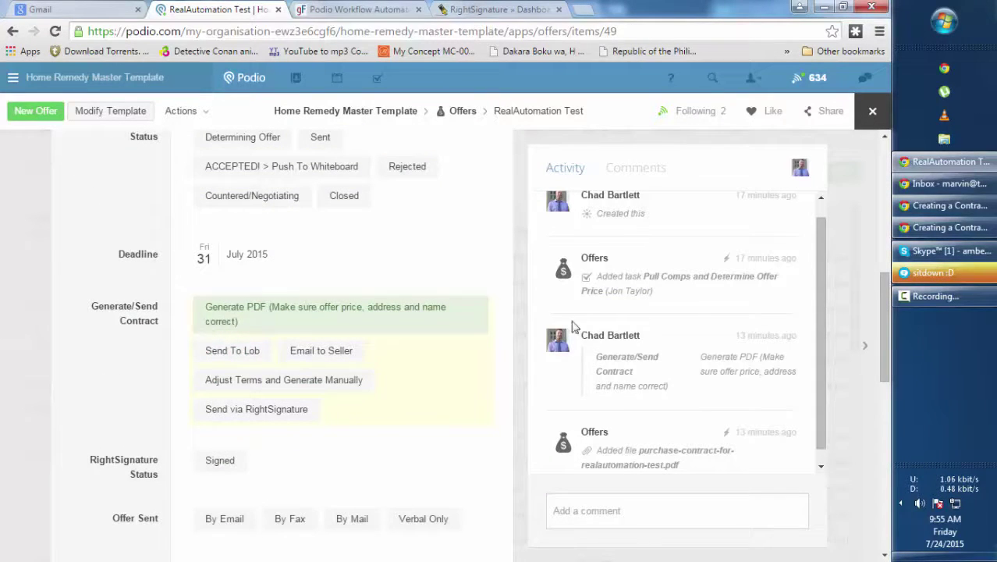
scroll(690, 314, "down", 1)
scroll(185, 310, "down", 4)
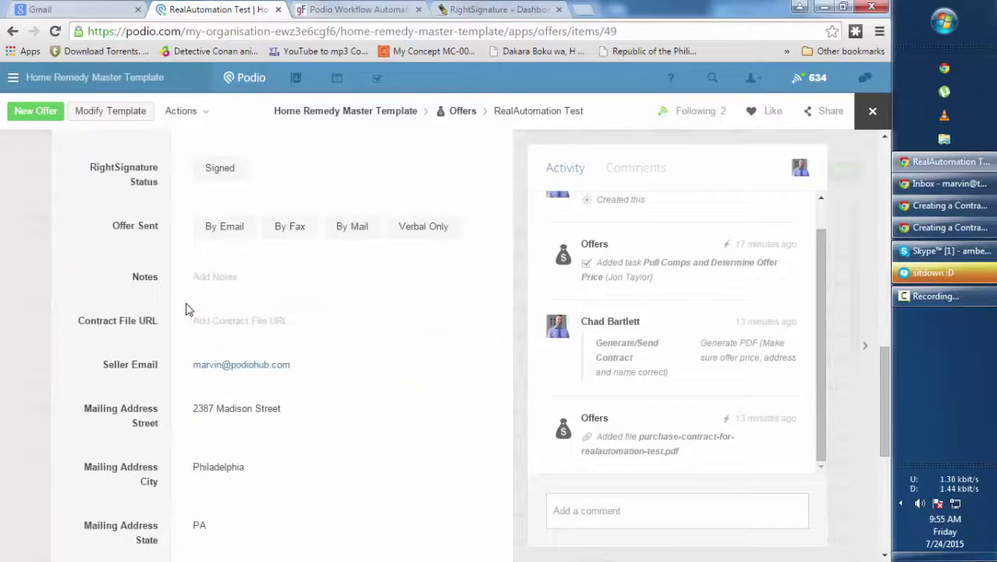
scroll(186, 310, "down", 3)
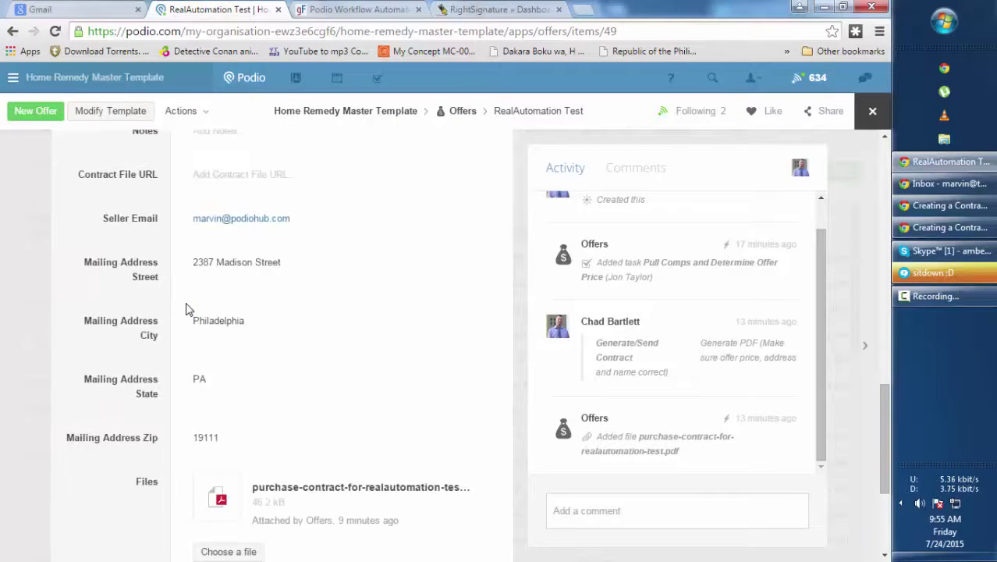
scroll(185, 310, "up", 6)
scroll(185, 310, "down", 3)
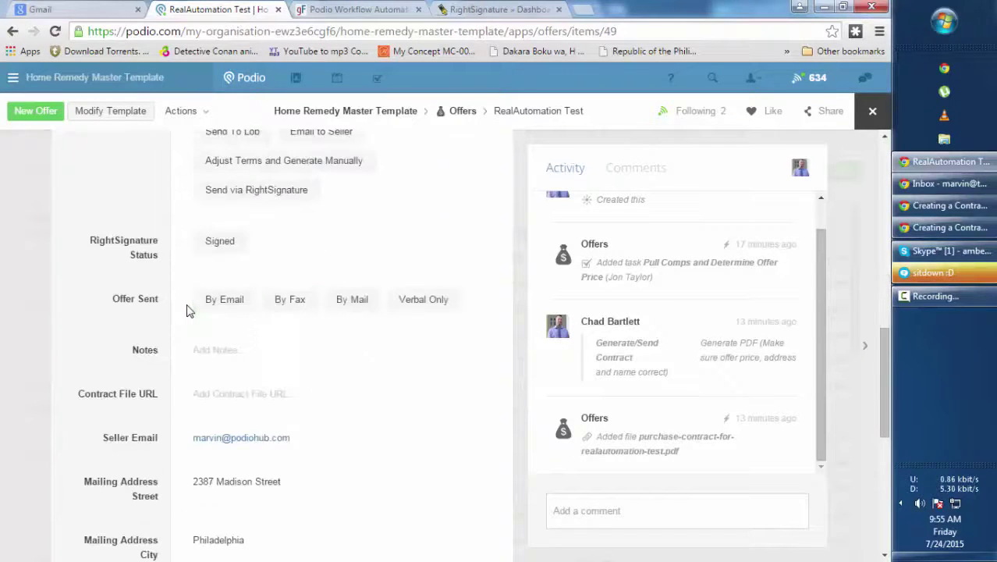
scroll(186, 310, "up", 1)
scroll(186, 310, "up", 1)
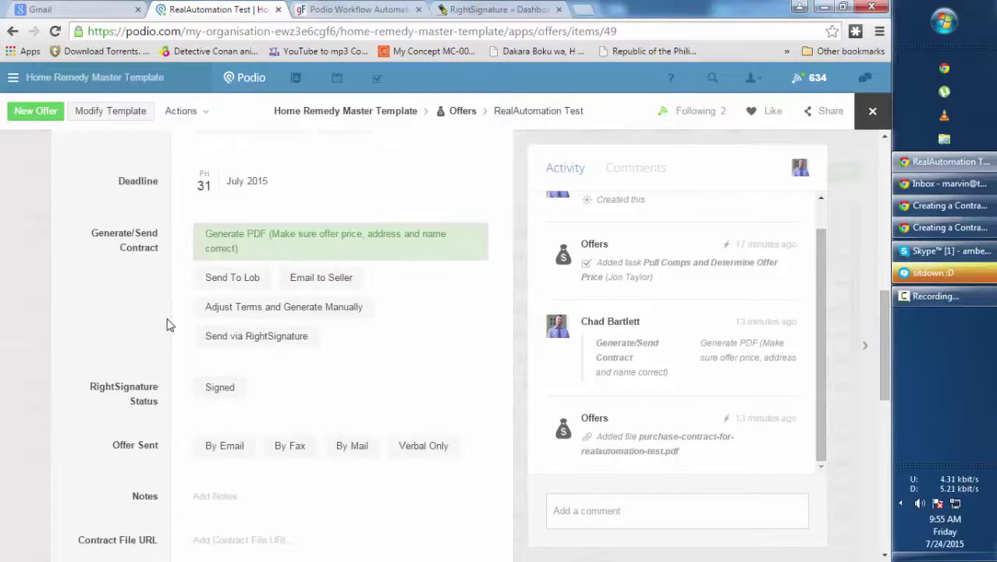
left_click(258, 344)
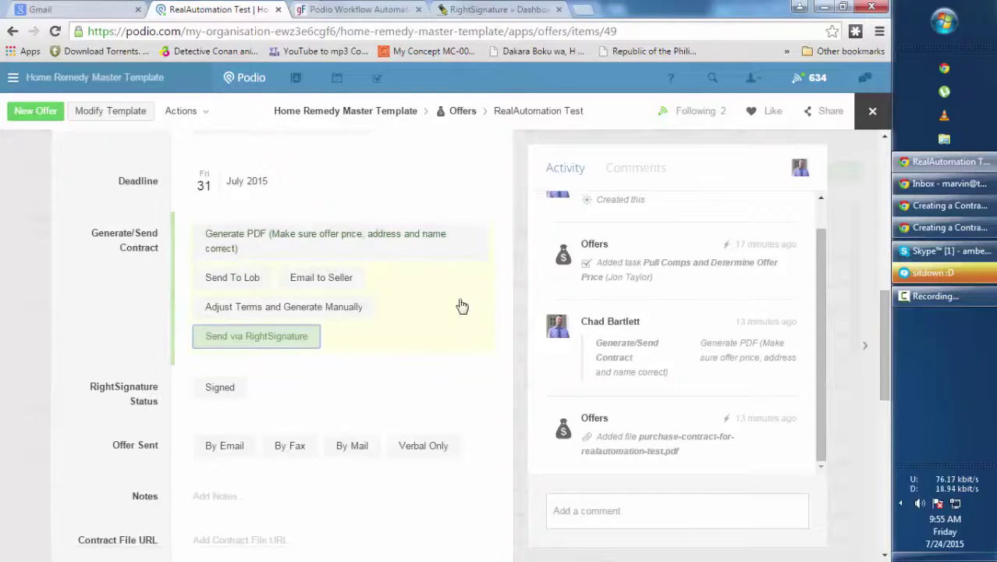
scroll(464, 304, "down", 4)
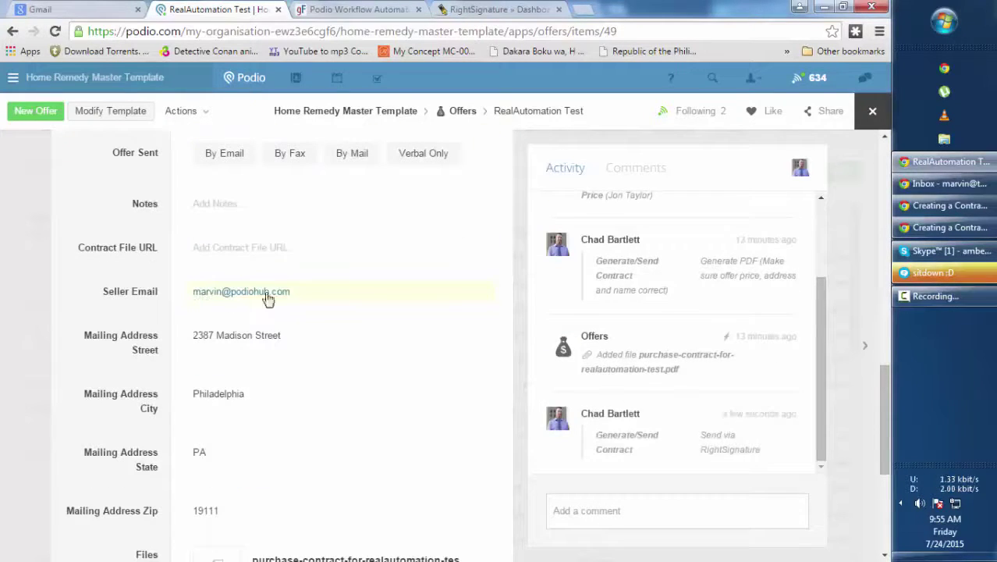
Step: Switch to the recipient's Gmail window, refresh the inbox, and follow the signing link in the new RightSignature email
left_click(949, 185)
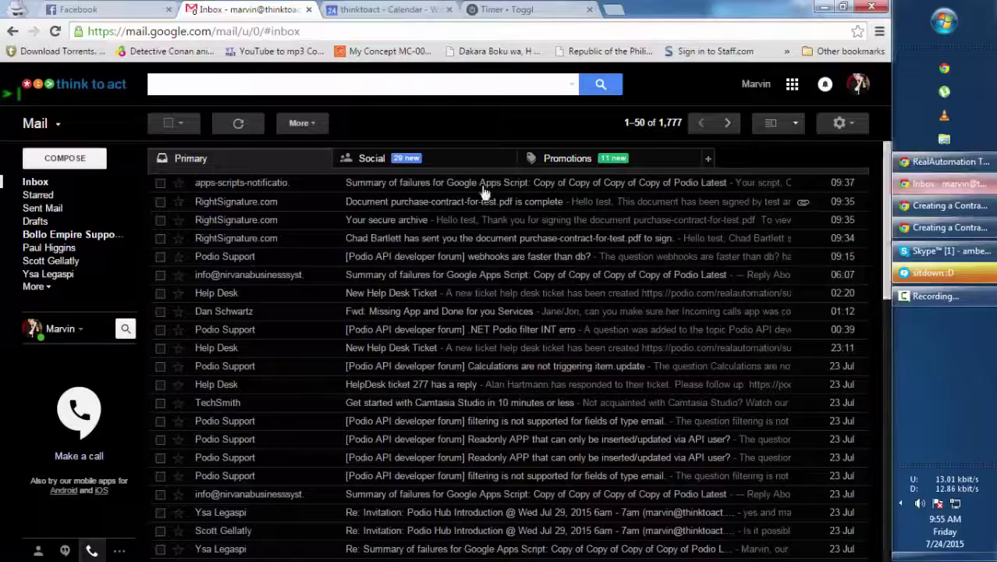
left_click(236, 128)
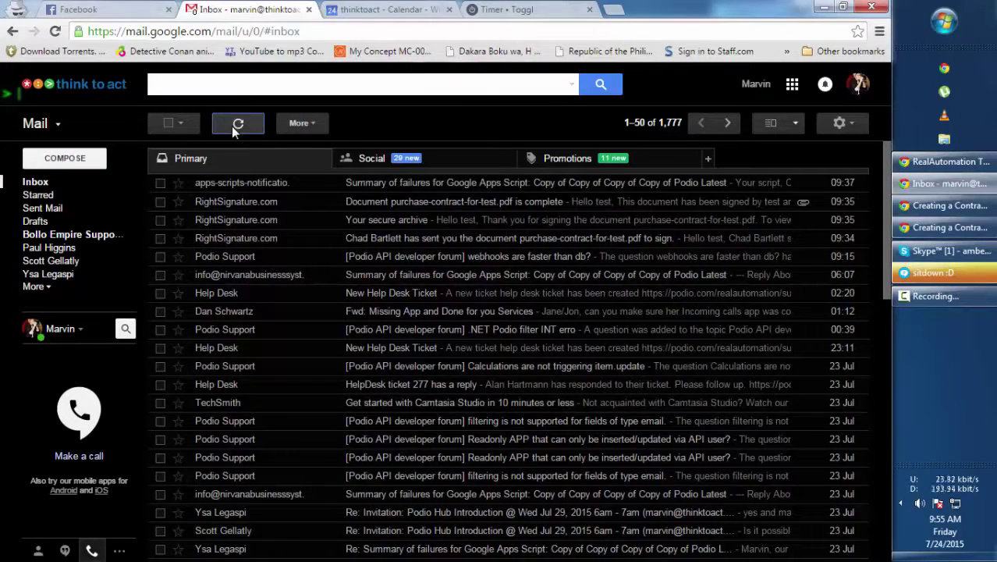
left_click(236, 129)
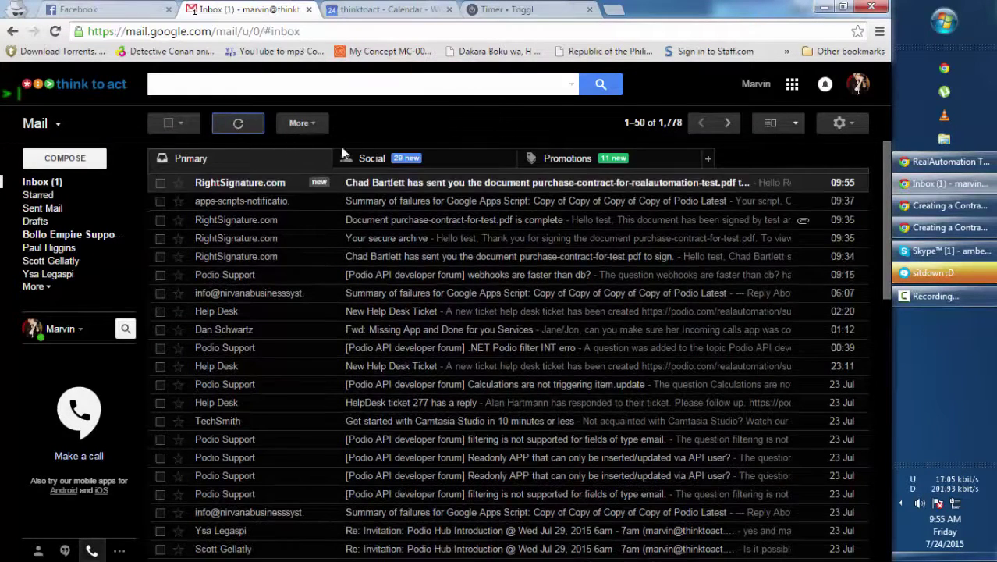
left_click(299, 186)
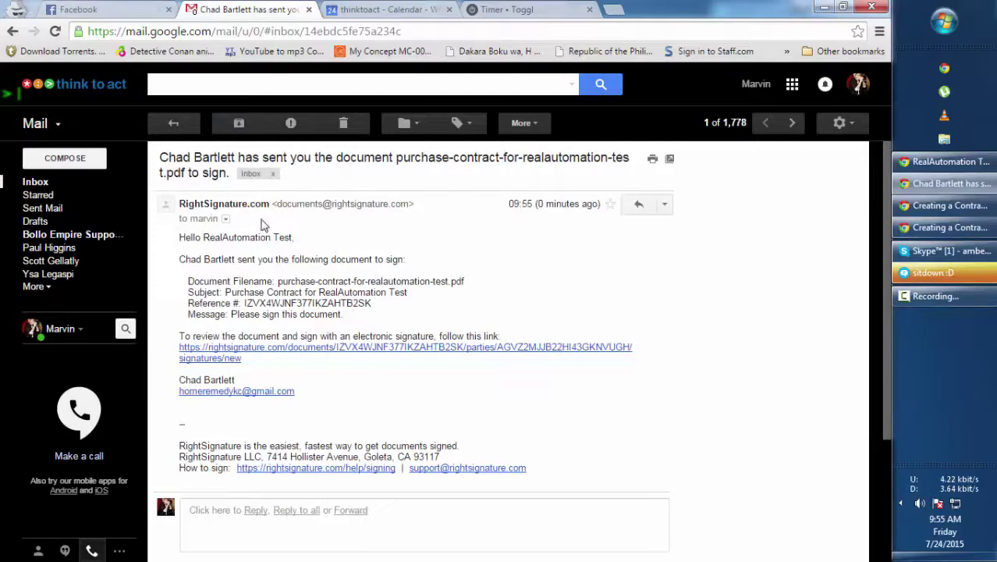
left_click(322, 349)
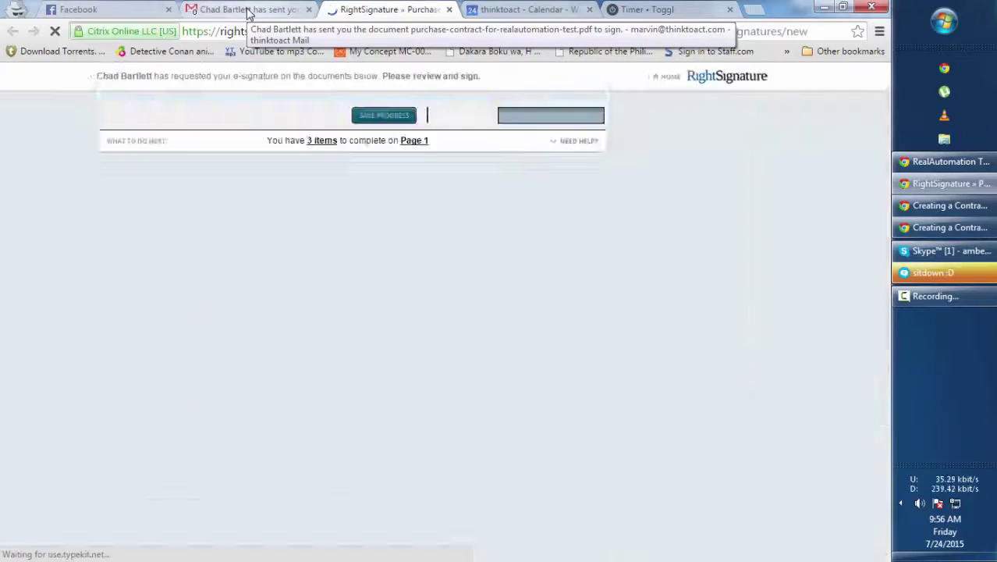
Step: Skim the purchase contract, draw a freehand signature on the signature pad, replacing the stray dot, and submit it
scroll(406, 245, "down", 5)
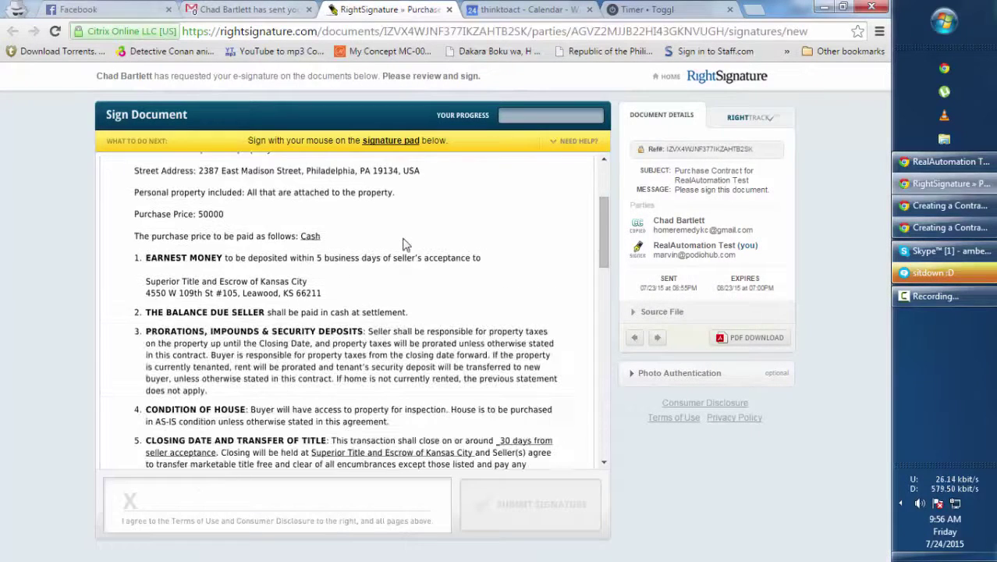
scroll(418, 300, "down", 5)
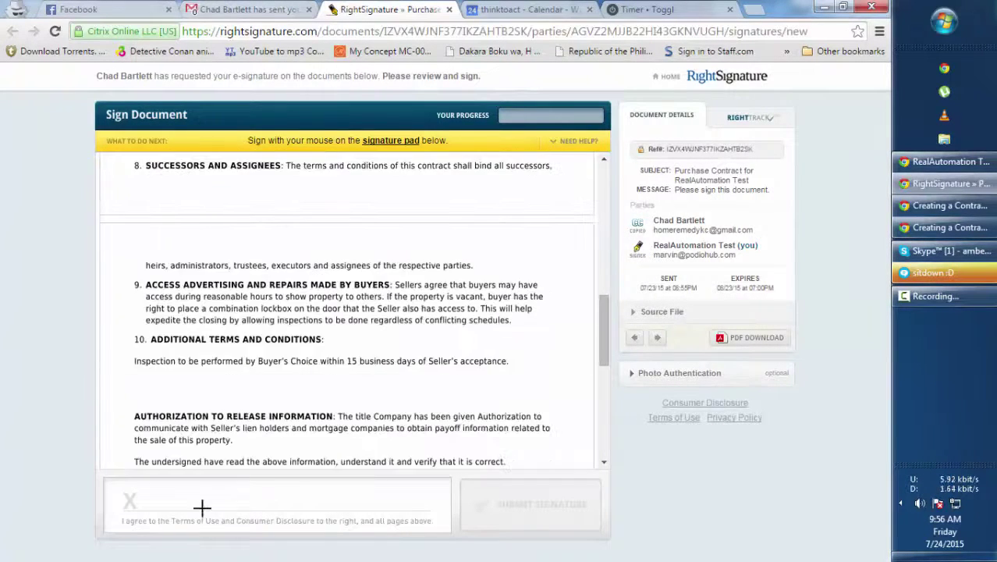
mouse_move(235, 469)
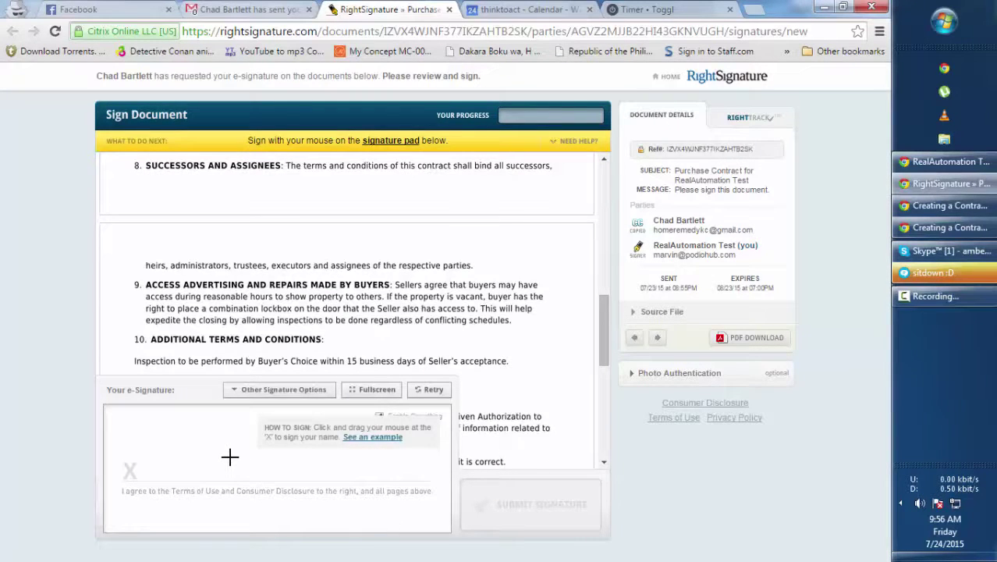
left_click(230, 456)
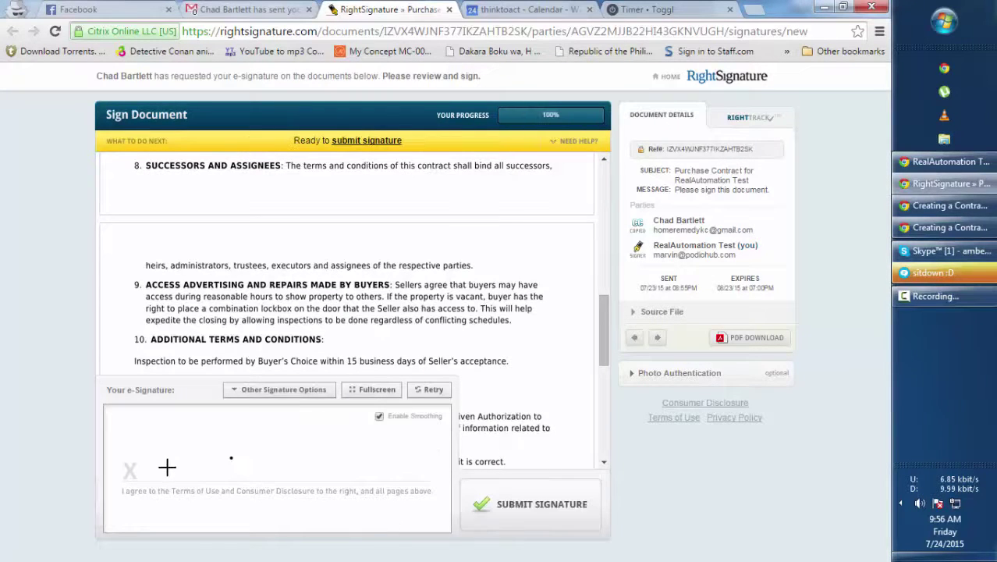
left_click(428, 394)
mouse_move(181, 426)
left_mouse_down()
mouse_move(343, 444)
mouse_move(224, 471)
left_mouse_up()
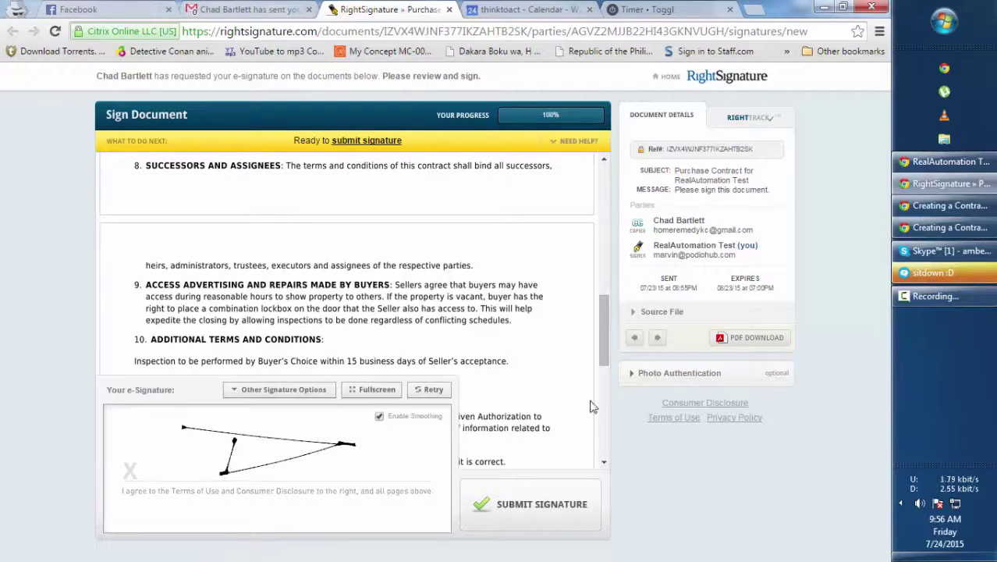
left_click(552, 421)
left_click(513, 504)
scroll(516, 378, "down", 3)
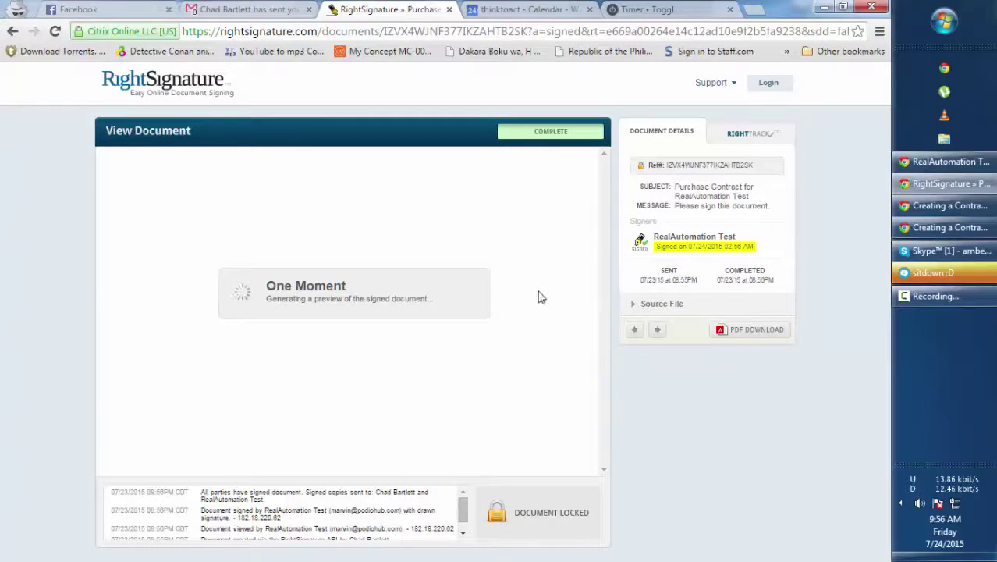
Step: Return to the Podio offer and examine its RightSignature Status, the signing comment in the activity feed, and the attached purchase contract
left_click(956, 164)
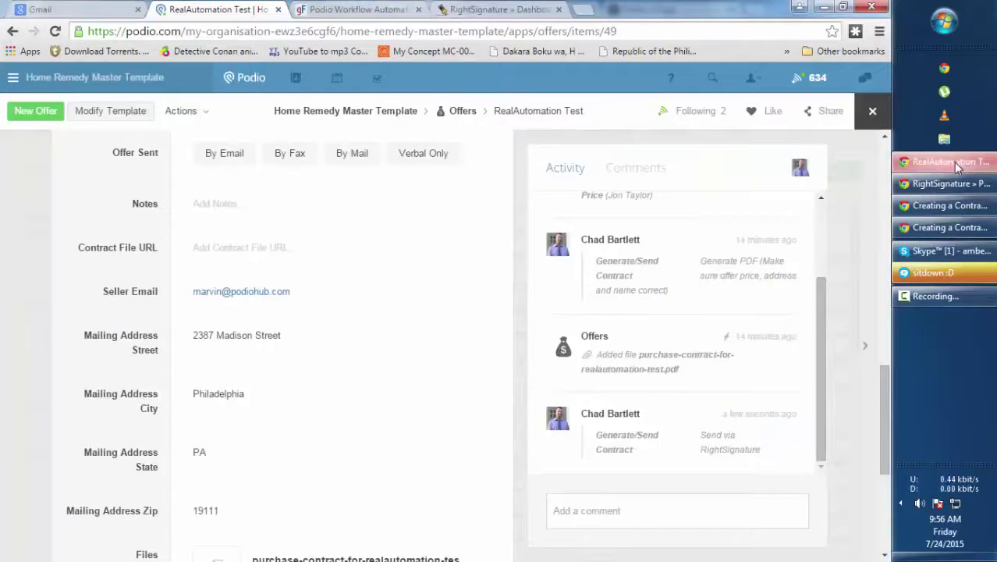
scroll(473, 269, "up", 5)
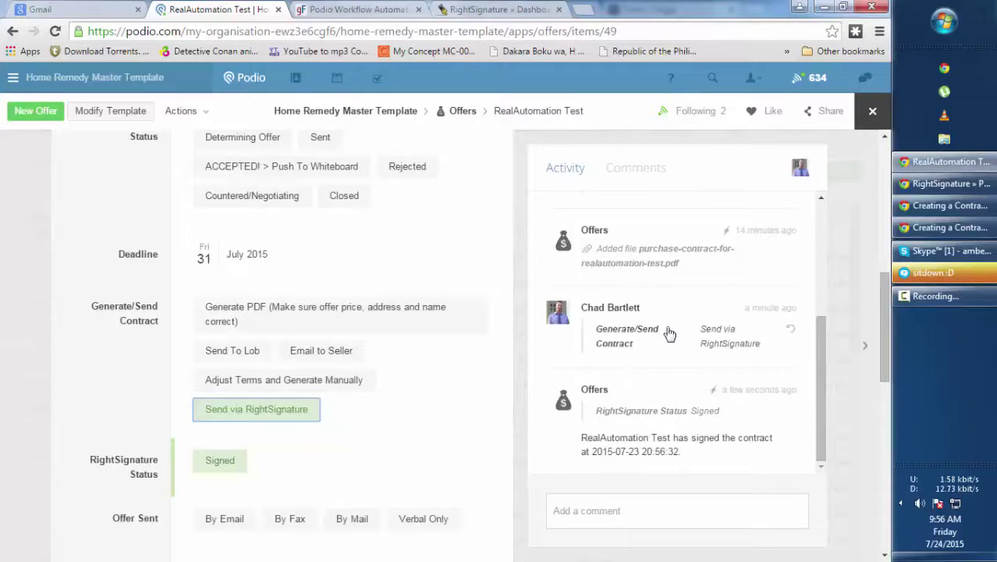
left_click_drag(584, 437, 678, 458)
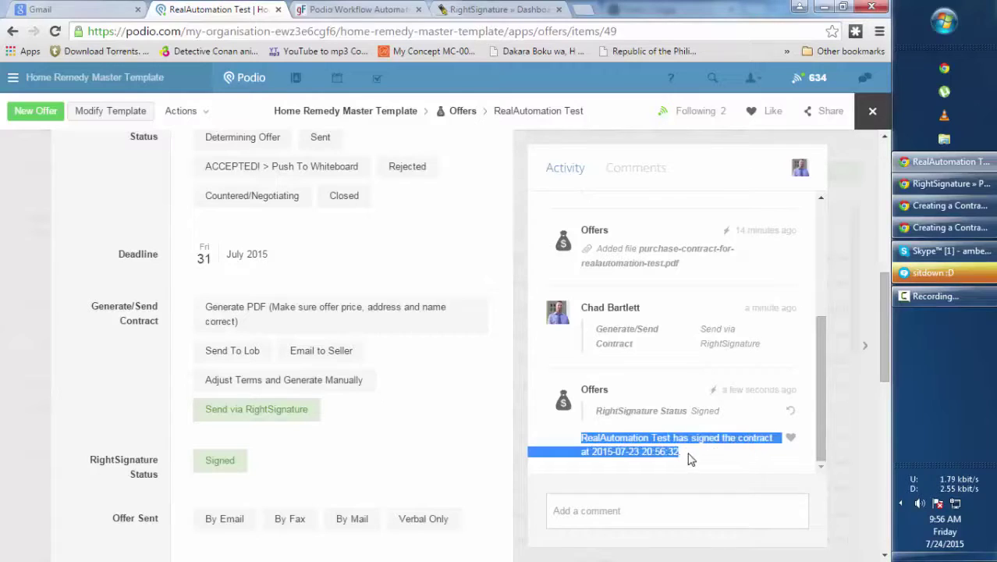
left_click(700, 454)
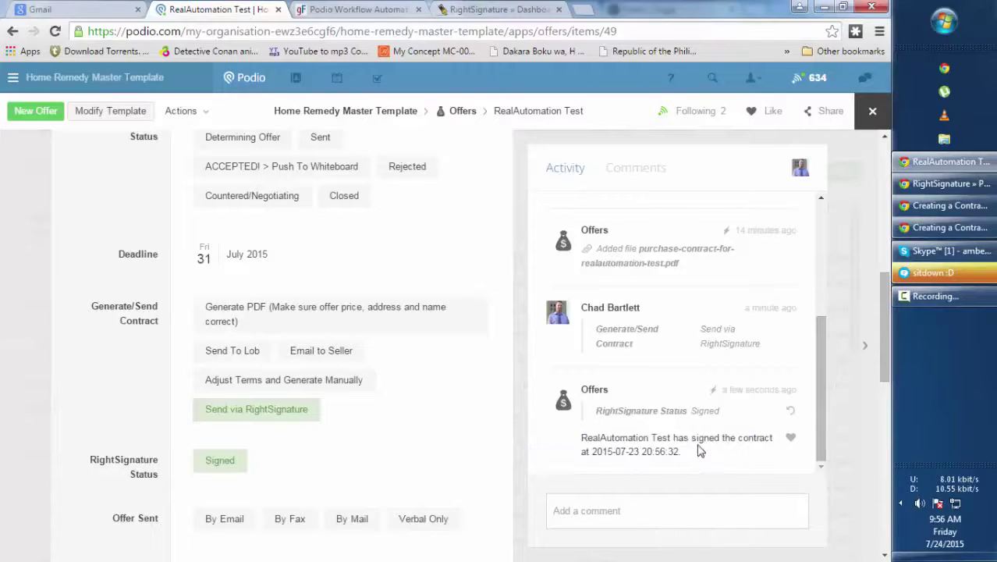
scroll(430, 277, "down", 3)
scroll(430, 277, "down", 5)
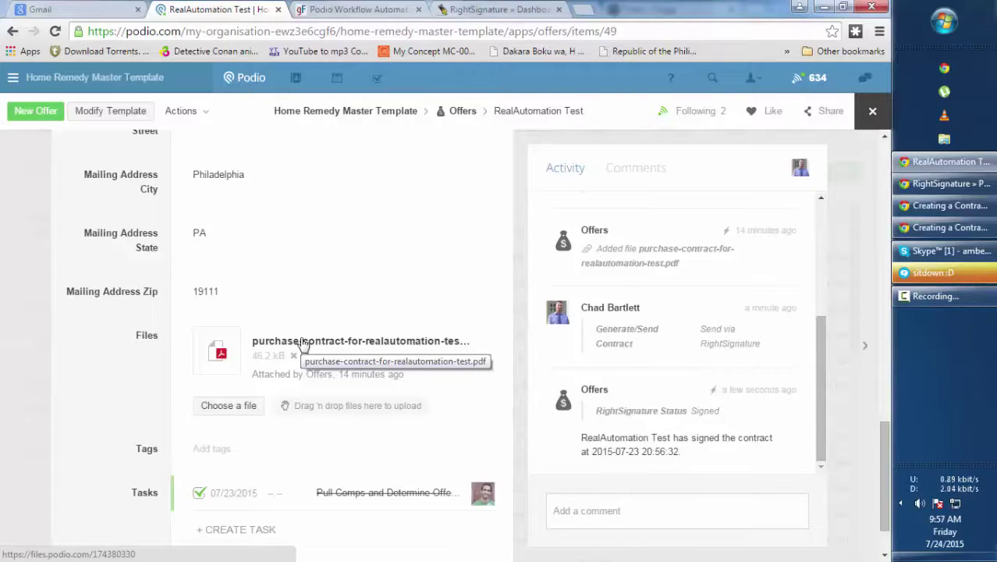
Step: Switch to RightSignature and reload the dashboard's document list
left_click(499, 10)
left_click(300, 84)
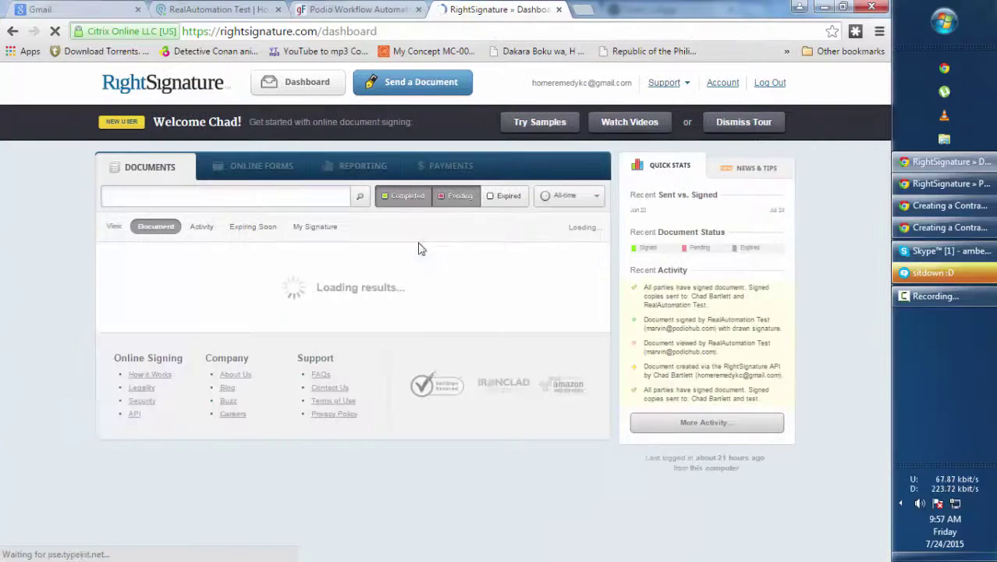